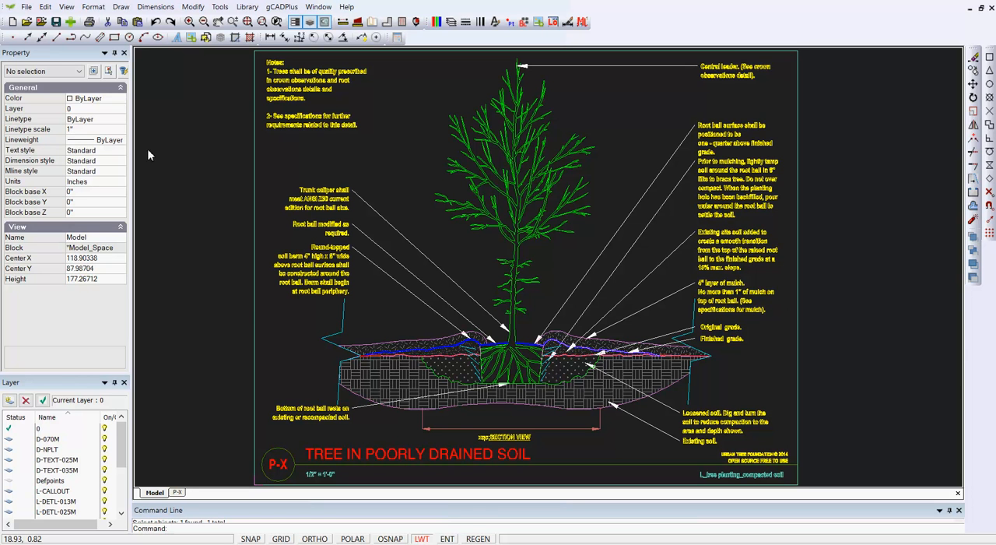
{"action": "left_click", "coordinate": [25, 7]}
{"action": "mouse_move", "coordinate": [72, 140]}
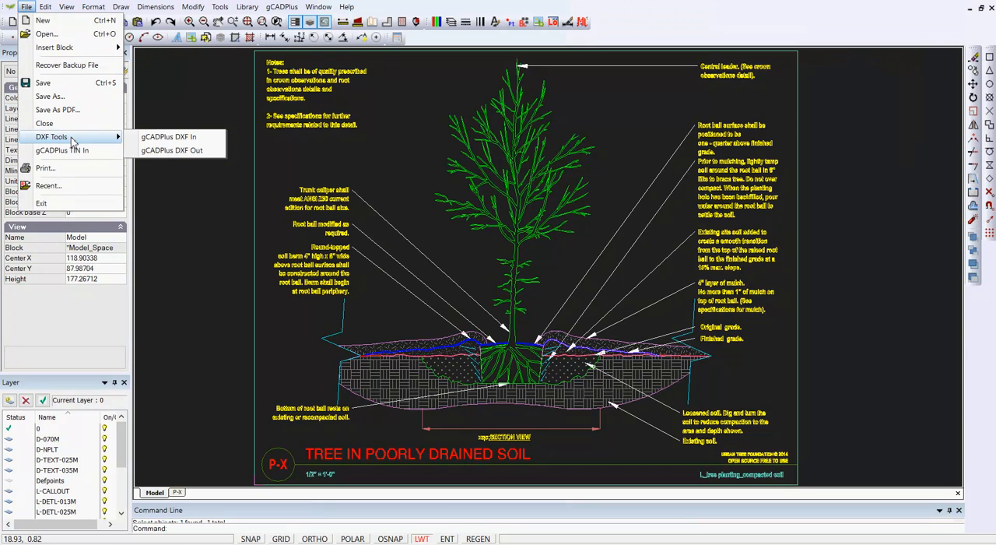
{"action": "left_click", "coordinate": [214, 230]}
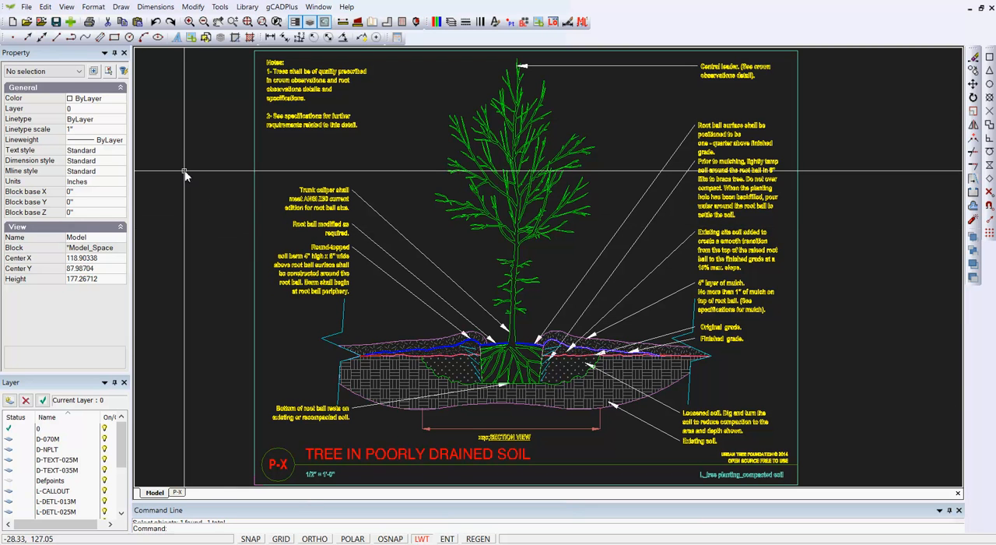
Change the drawing area's background color to white.
{"action": "left_click", "coordinate": [66, 6]}
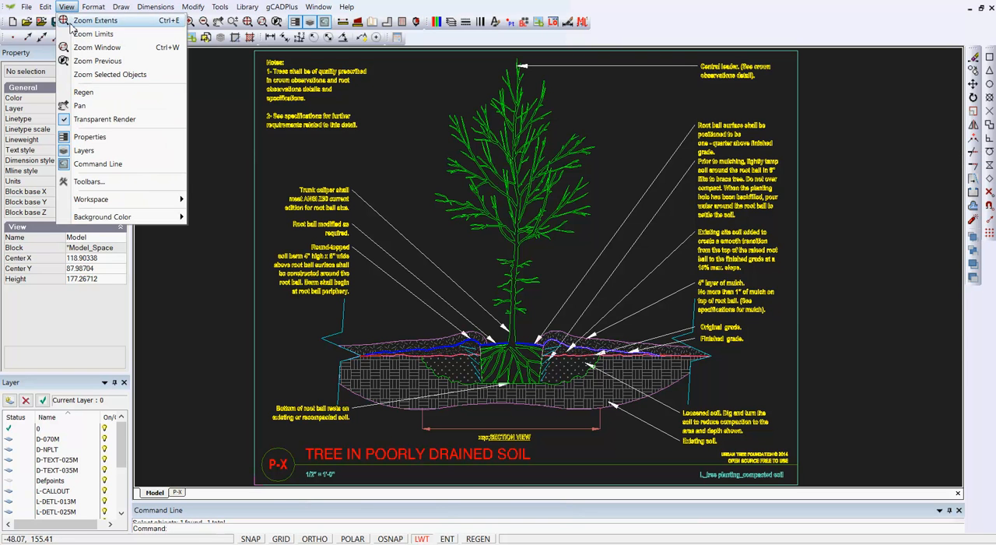
{"action": "mouse_move", "coordinate": [165, 217]}
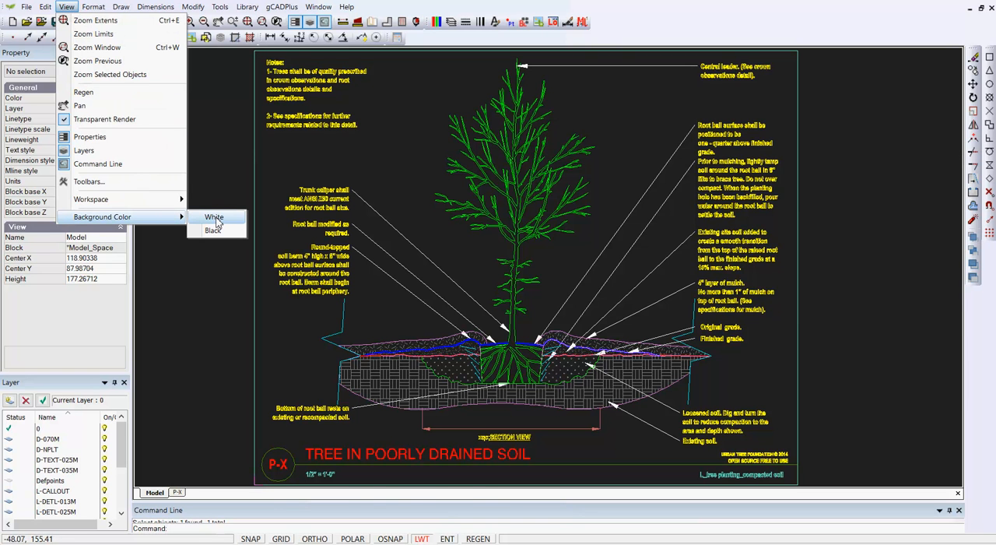
{"action": "left_click", "coordinate": [215, 220]}
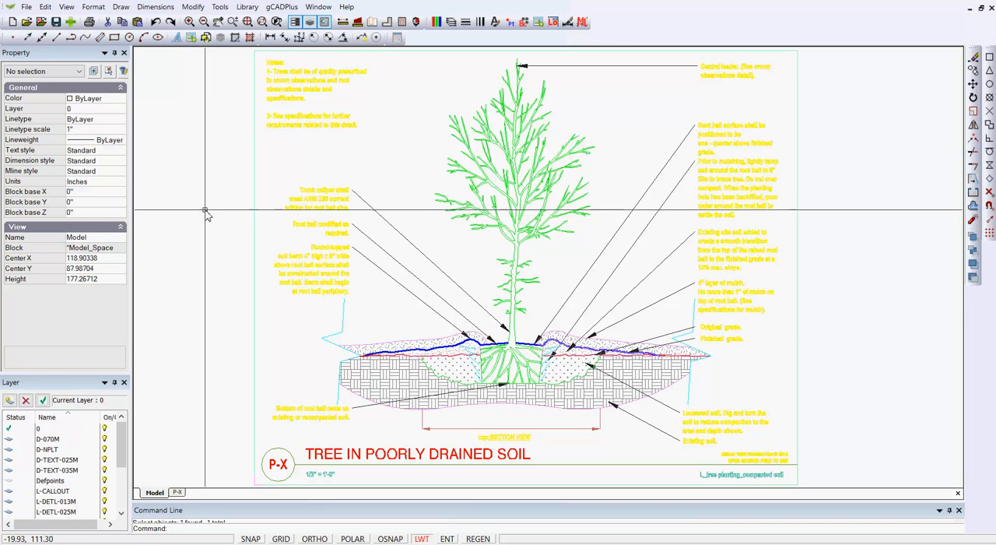
Delete the viewport on the P-X layout and remove the P-X layout itself from the drawing.
{"action": "left_click", "coordinate": [179, 491]}
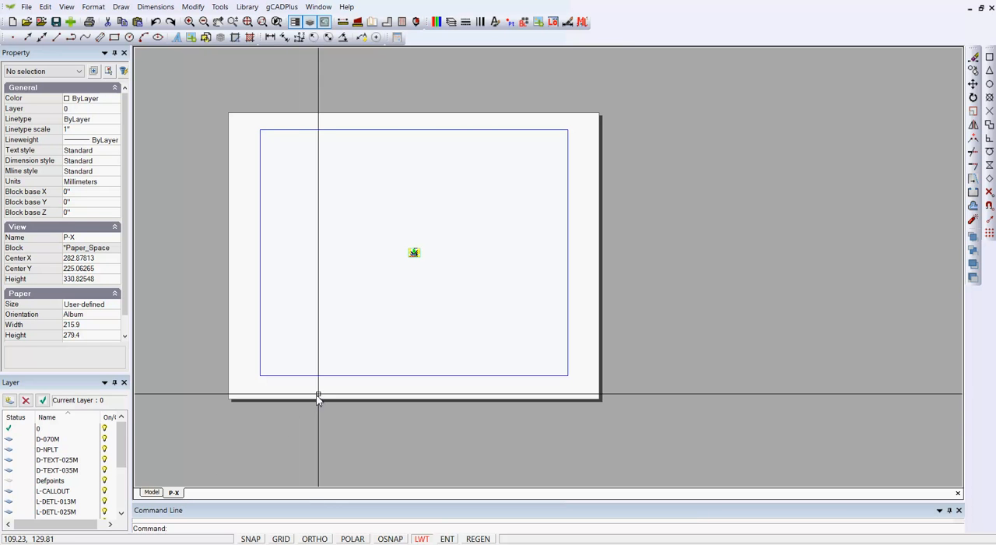
{"action": "left_click", "coordinate": [340, 376]}
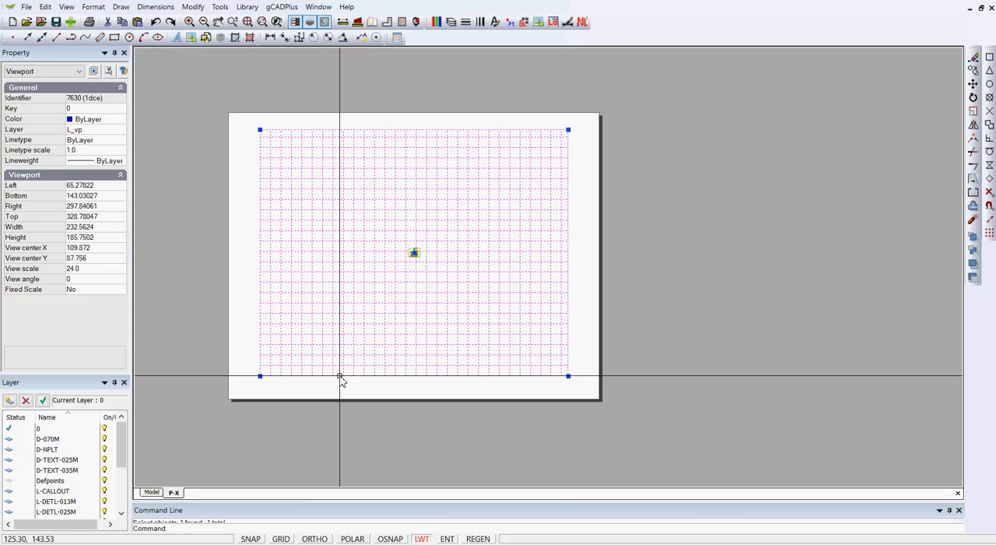
{"action": "key", "text": "Delete"}
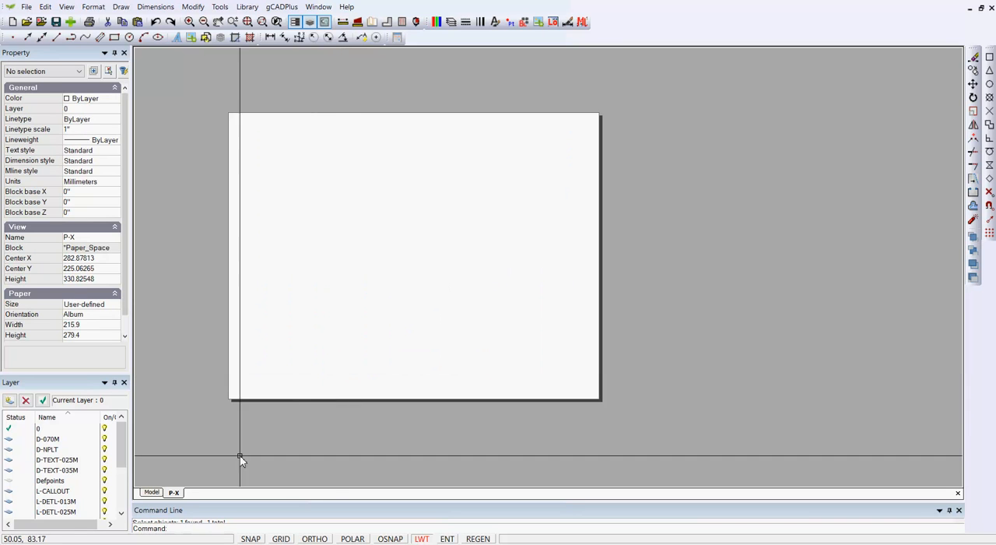
{"action": "right_click", "coordinate": [174, 492]}
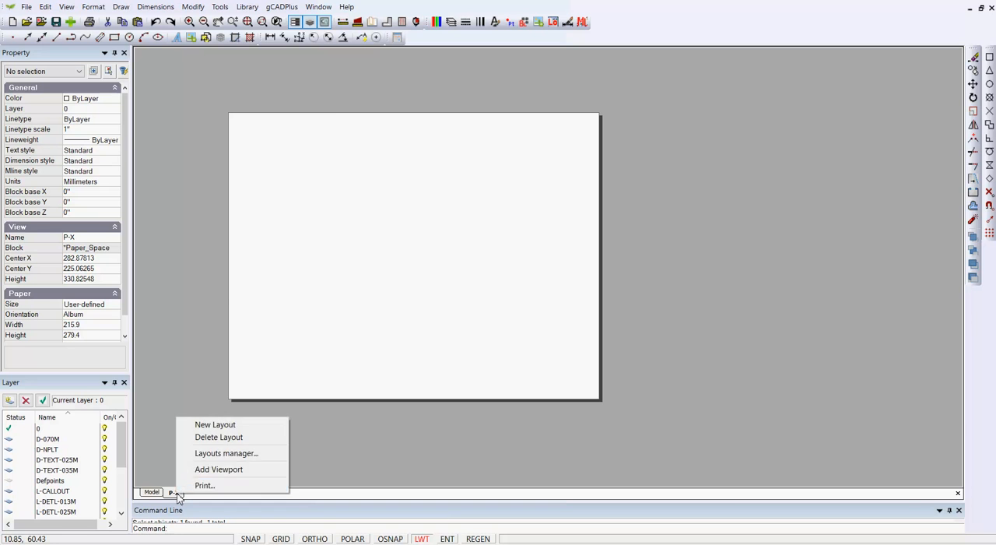
{"action": "left_click", "coordinate": [219, 437]}
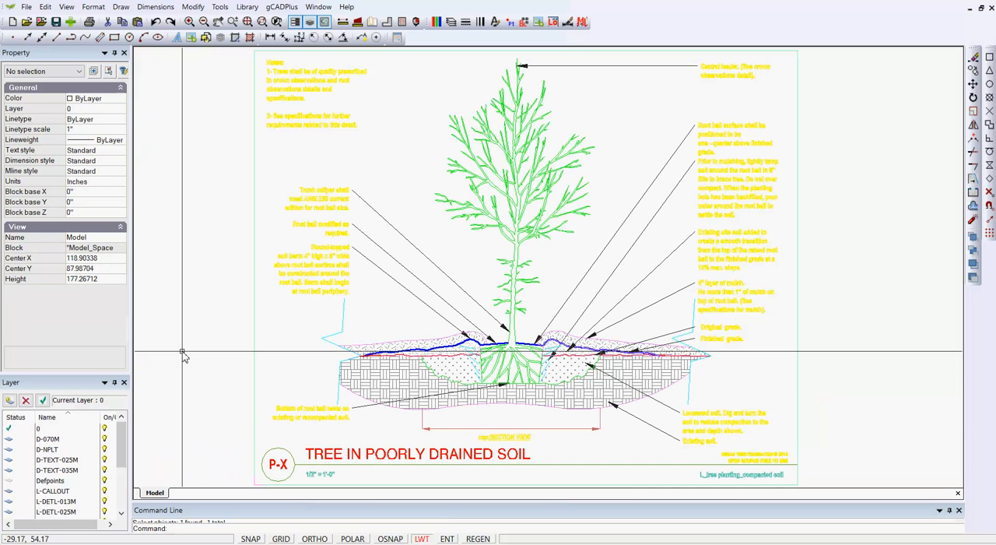
Inspect the properties of the Notes text and review the drawing's layer list with its colors, lineweights and print settings.
{"action": "scroll", "coordinate": [240, 337], "scroll_direction": "down", "scroll_amount": 1}
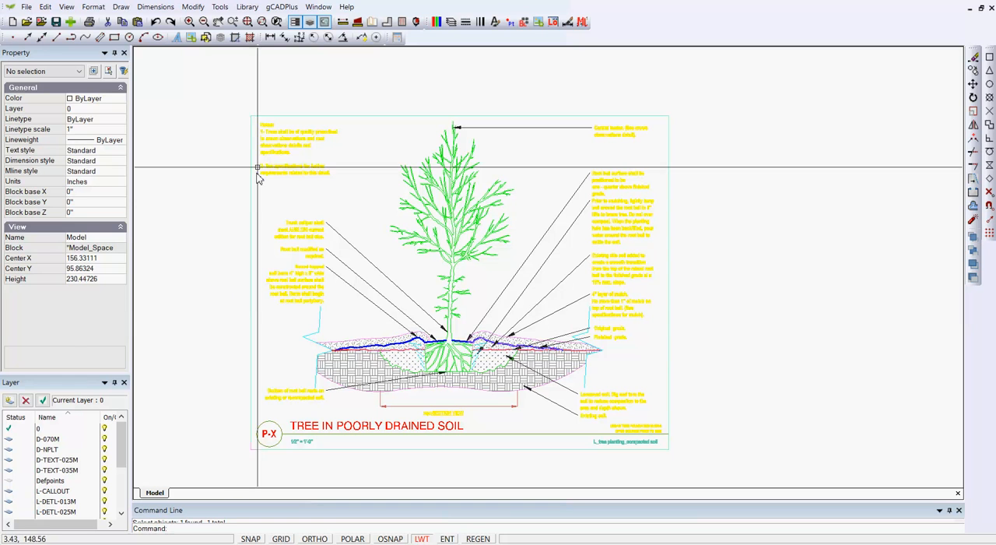
{"action": "left_click", "coordinate": [288, 147]}
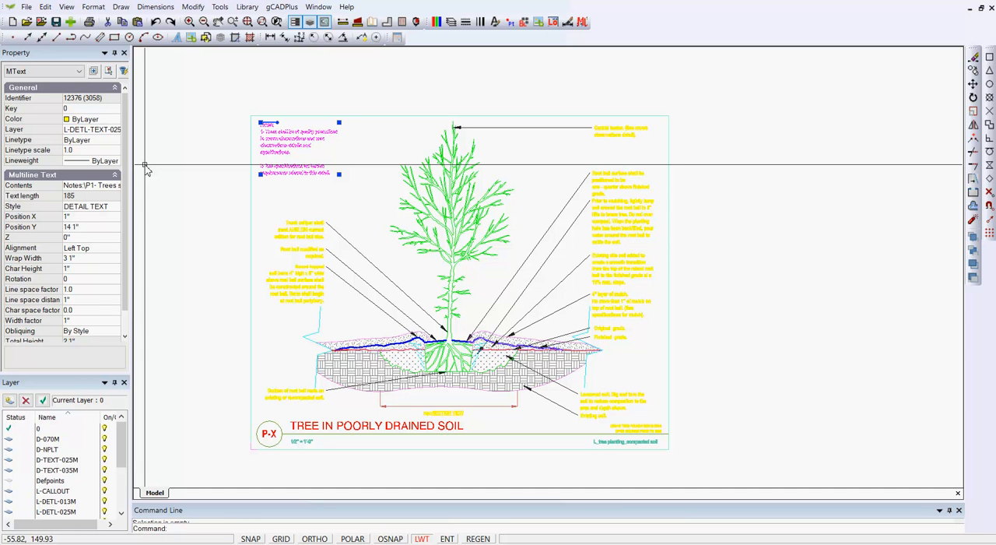
{"action": "key", "text": "Escape"}
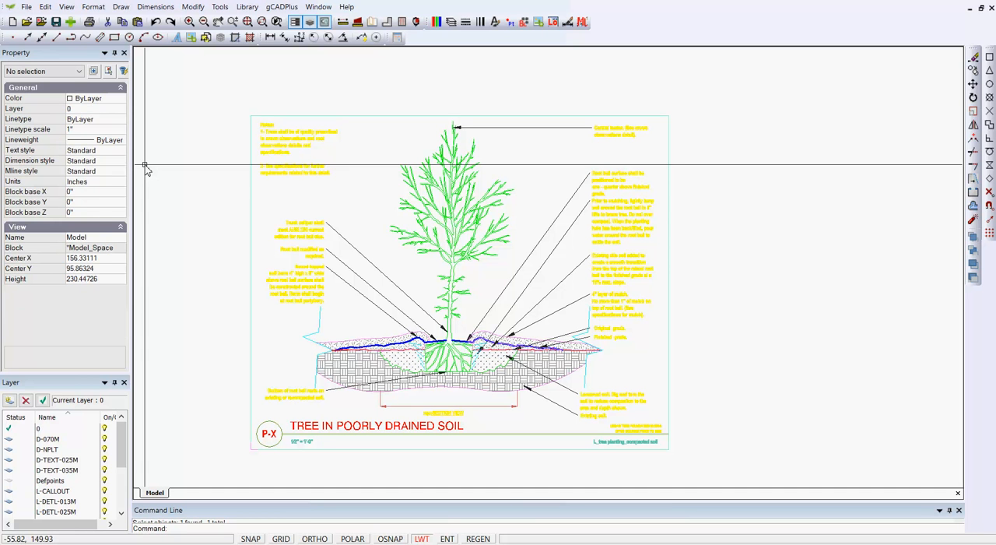
{"action": "left_click", "coordinate": [451, 22]}
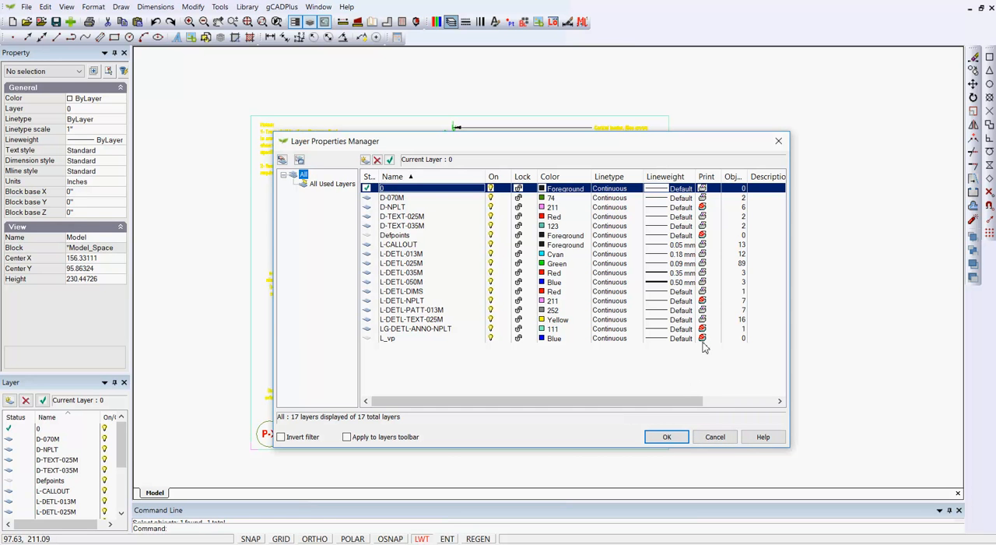
{"action": "left_click", "coordinate": [667, 436]}
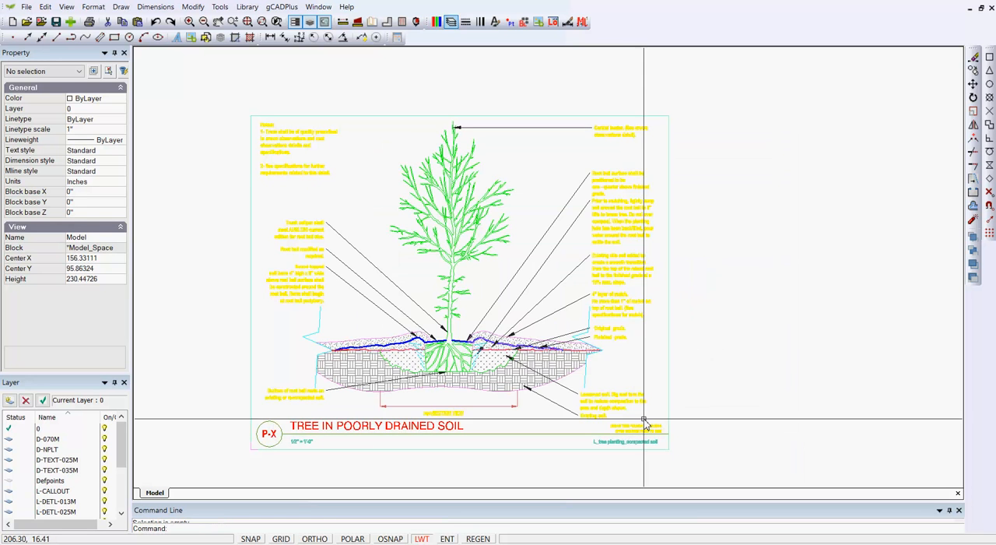
Move all objects of the tree planting detail to layer 0 and clear the selection.
{"action": "left_click", "coordinate": [718, 456]}
{"action": "left_click", "coordinate": [307, 156]}
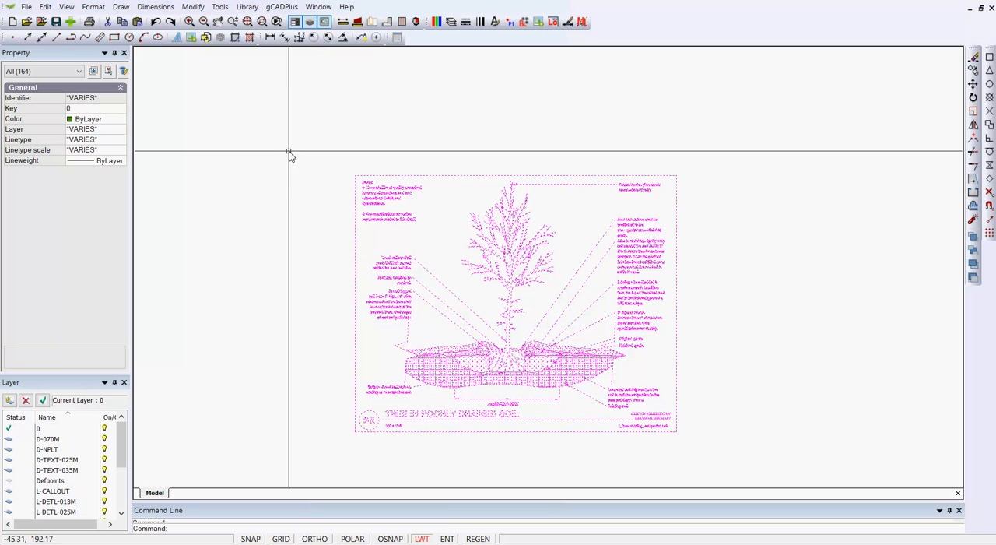
{"action": "left_click", "coordinate": [116, 130]}
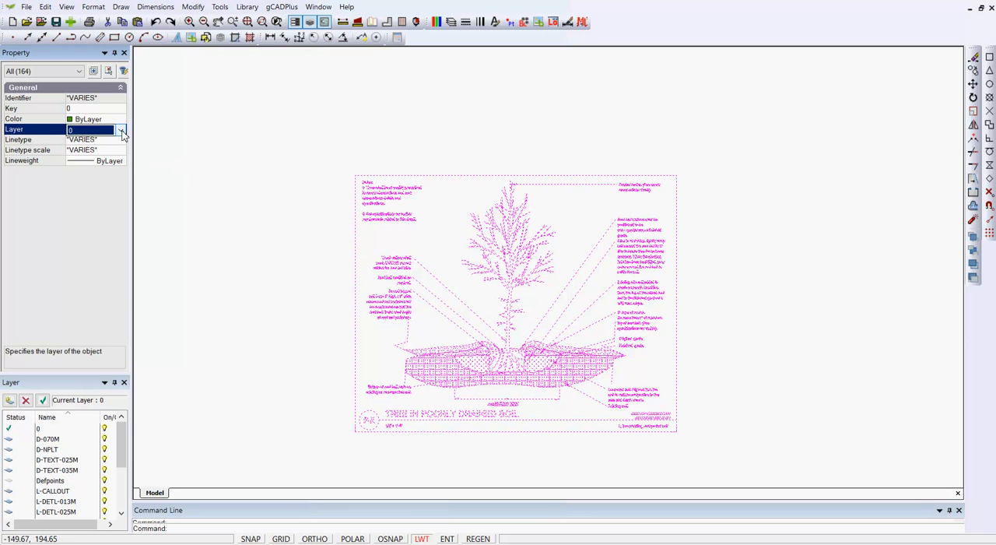
{"action": "left_click", "coordinate": [121, 130]}
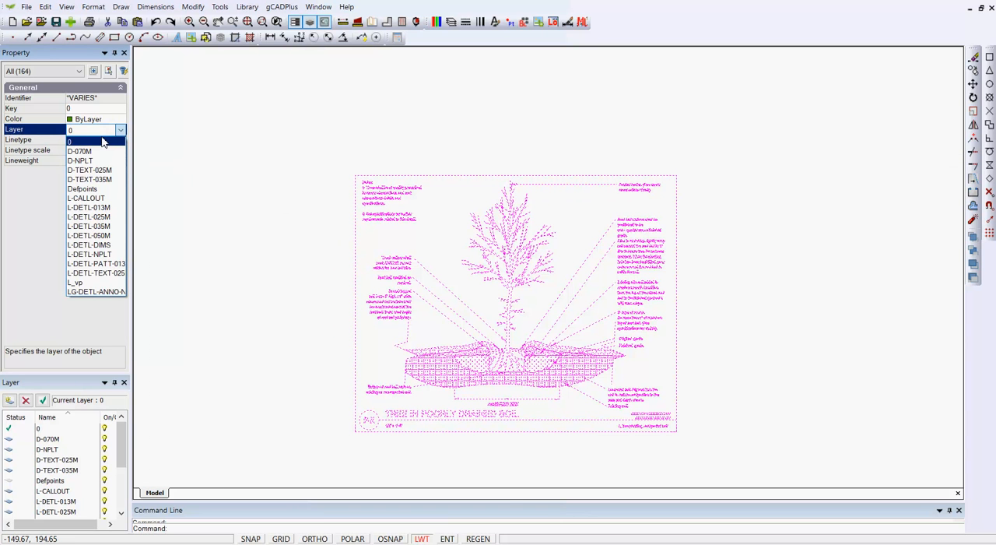
{"action": "left_click", "coordinate": [98, 142]}
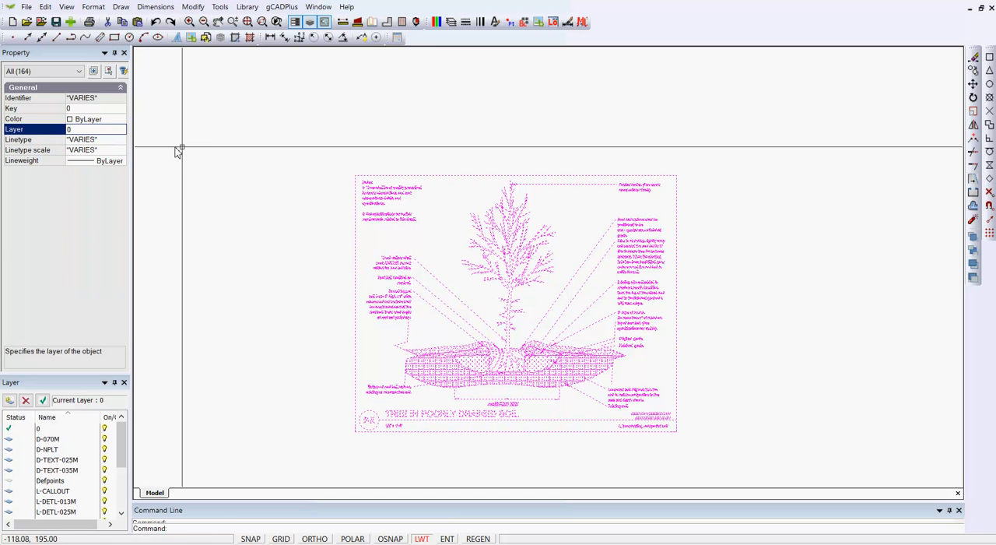
{"action": "right_click", "coordinate": [222, 147]}
{"action": "left_click", "coordinate": [260, 166]}
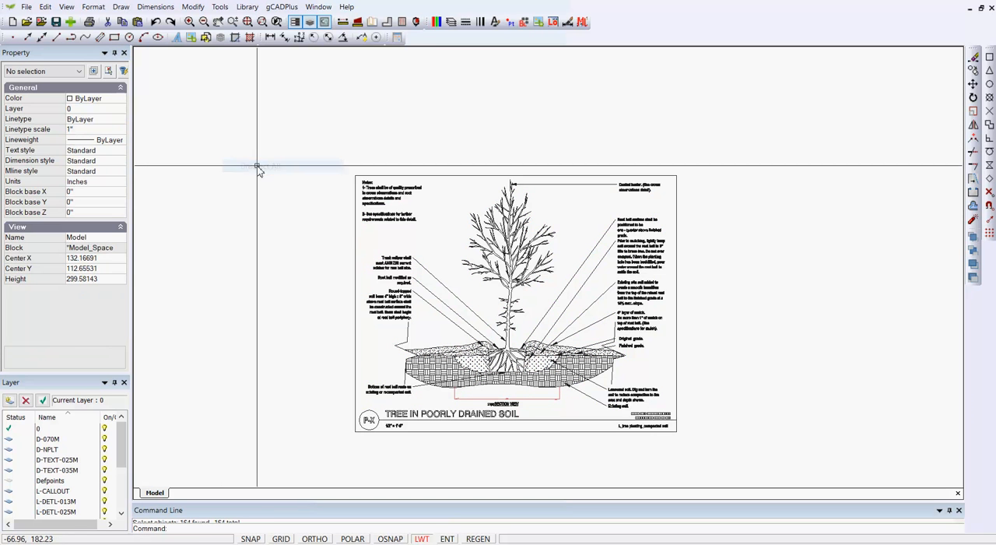
Check the layer and color properties of the Notes text in the detail's upper corner.
{"action": "scroll", "coordinate": [379, 202], "scroll_direction": "up", "scroll_amount": 5}
{"action": "scroll", "coordinate": [379, 202], "scroll_direction": "up", "scroll_amount": 2}
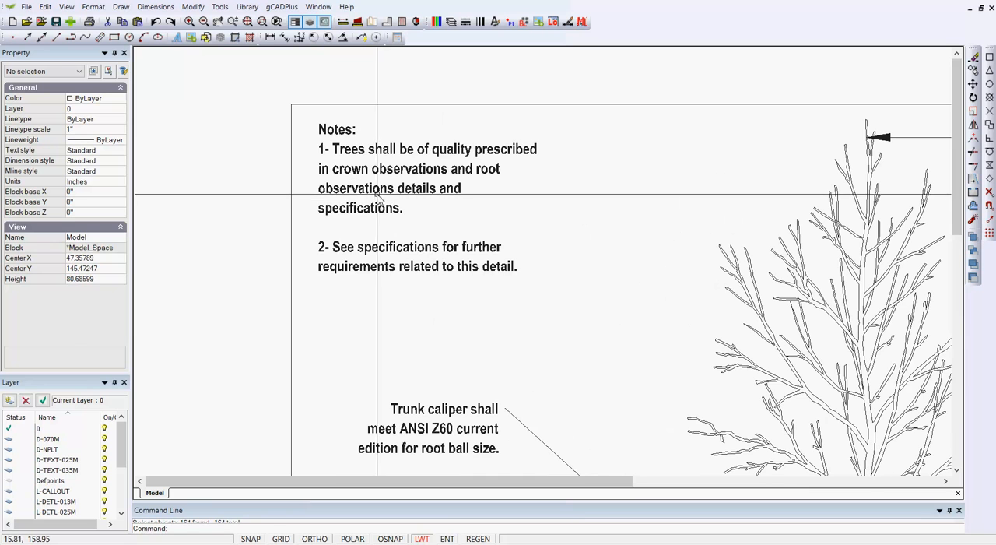
{"action": "left_click", "coordinate": [369, 193]}
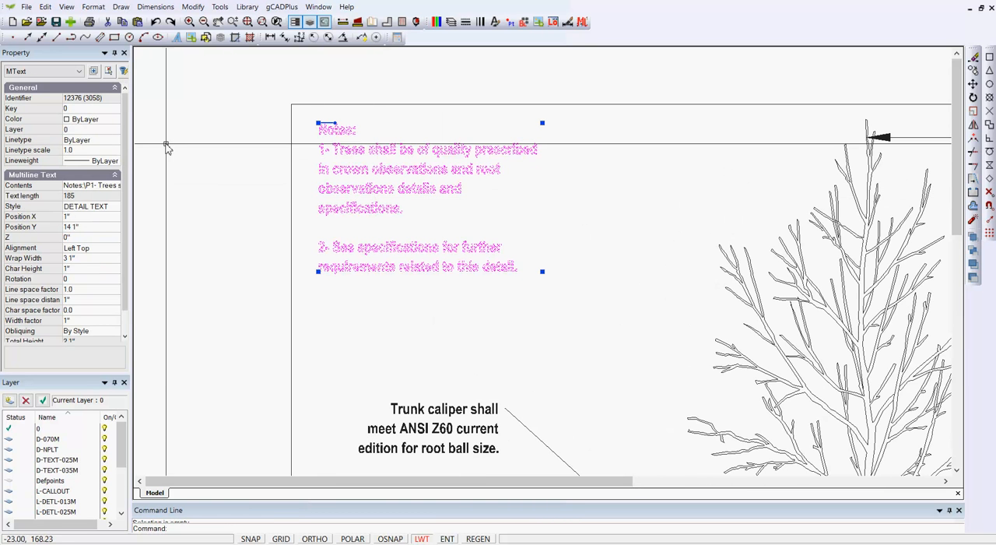
{"action": "key", "text": "Escape"}
{"action": "scroll", "coordinate": [289, 194], "scroll_direction": "down", "scroll_amount": 5}
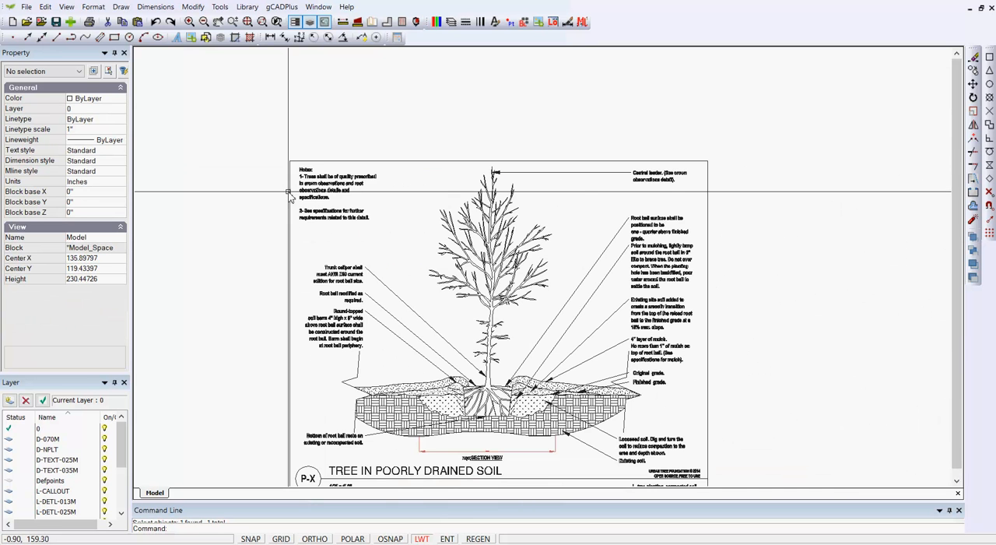
Set the tree's trunk, branches and root flare to index color 87, excluding the two callout leader lines caught in the selection.
{"action": "middle_click_drag", "start_coordinate": [480, 334], "coordinate": [482, 291]}
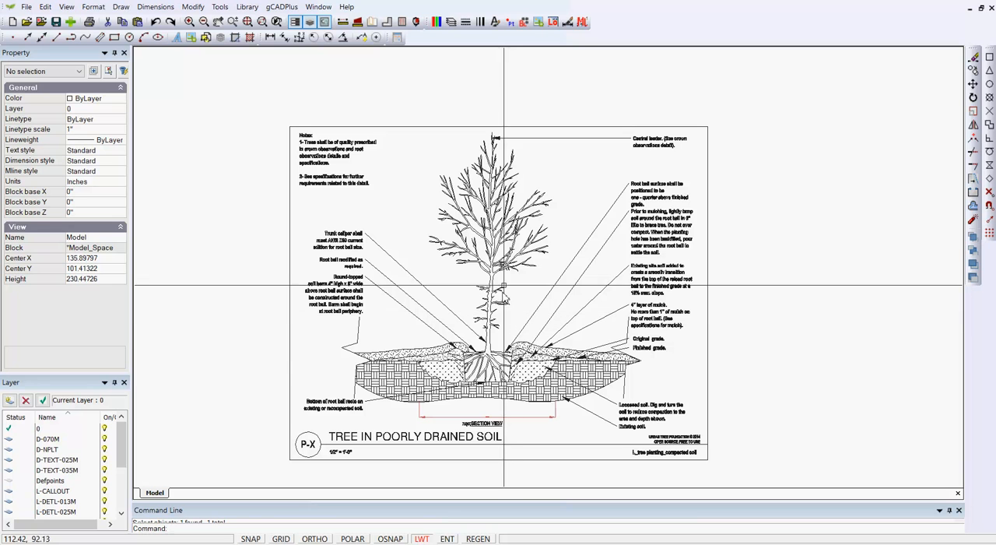
{"action": "left_click", "coordinate": [514, 330]}
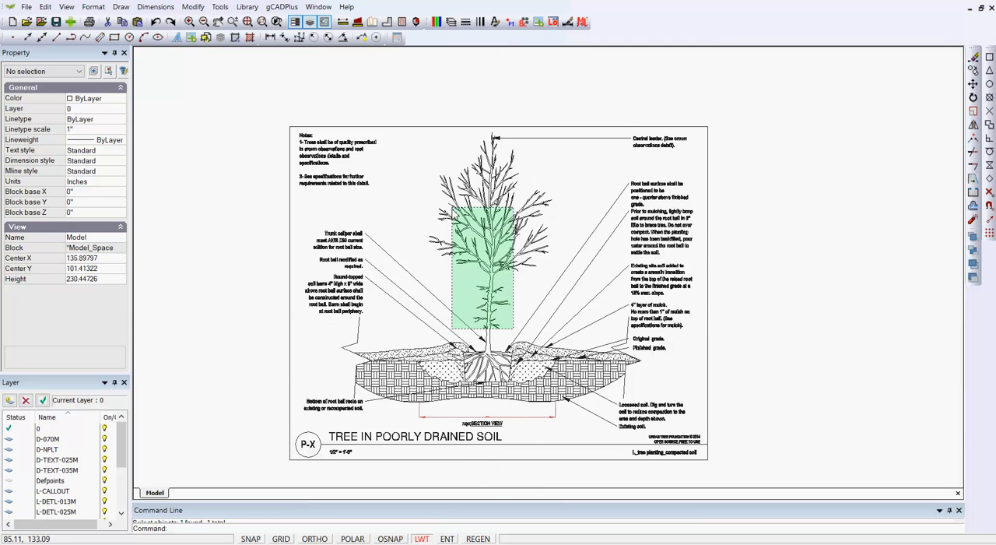
{"action": "left_click", "coordinate": [438, 152]}
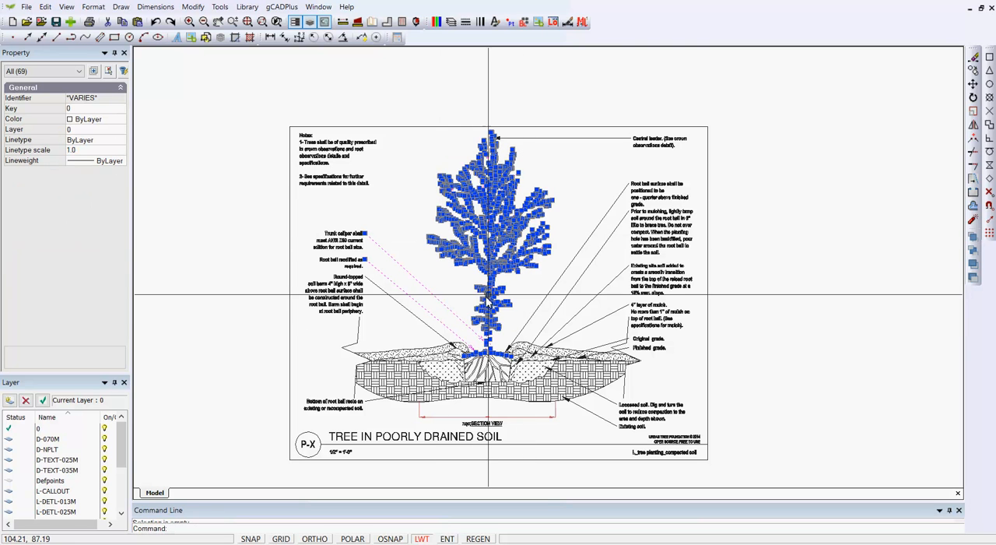
{"action": "left_click", "coordinate": [449, 324], "text": "shift"}
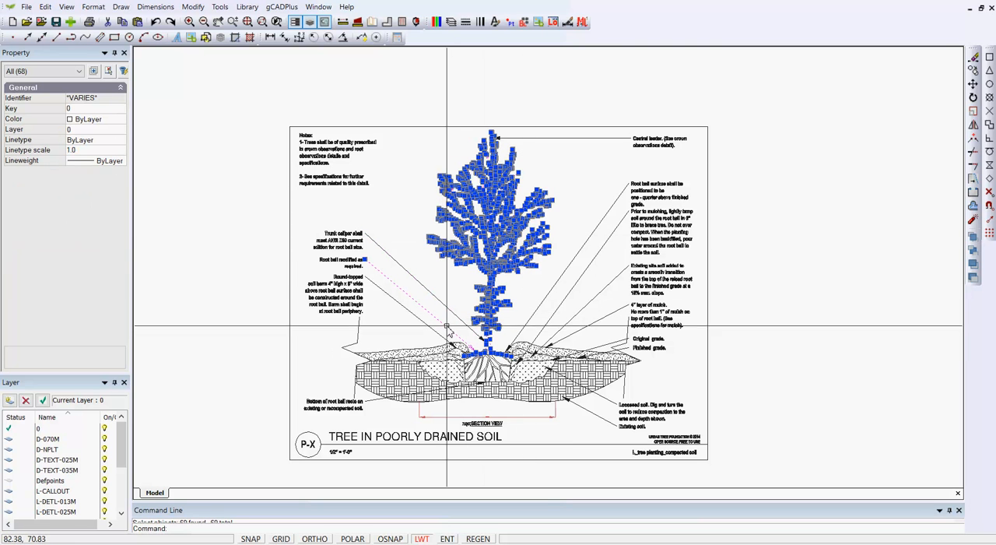
{"action": "left_click", "coordinate": [449, 333], "text": "shift"}
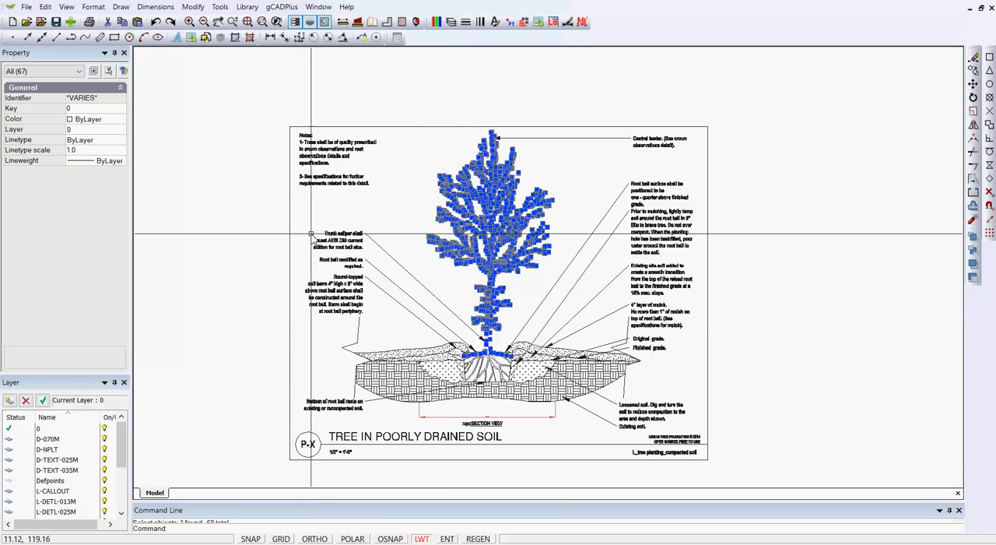
{"action": "left_click", "coordinate": [119, 120]}
{"action": "left_click", "coordinate": [121, 121]}
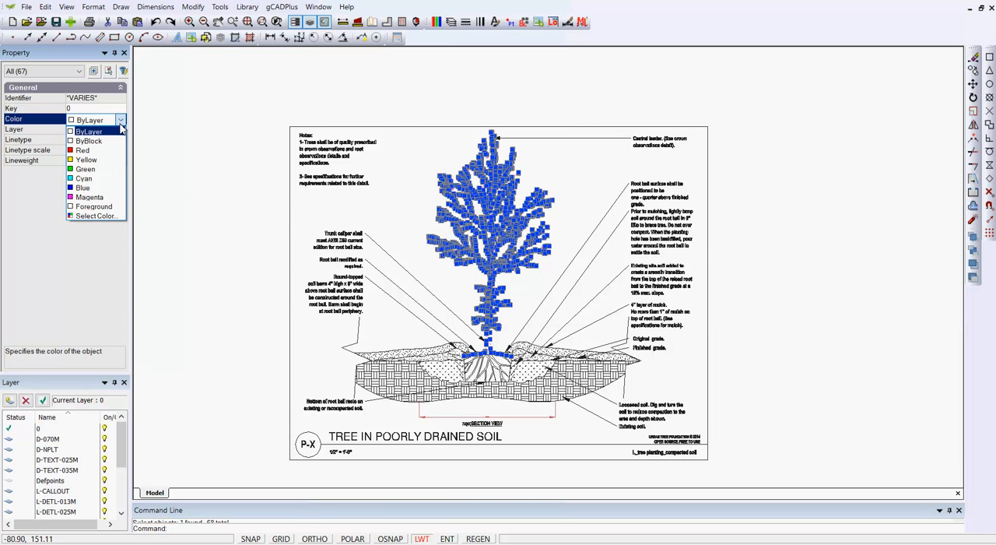
{"action": "left_click", "coordinate": [109, 215]}
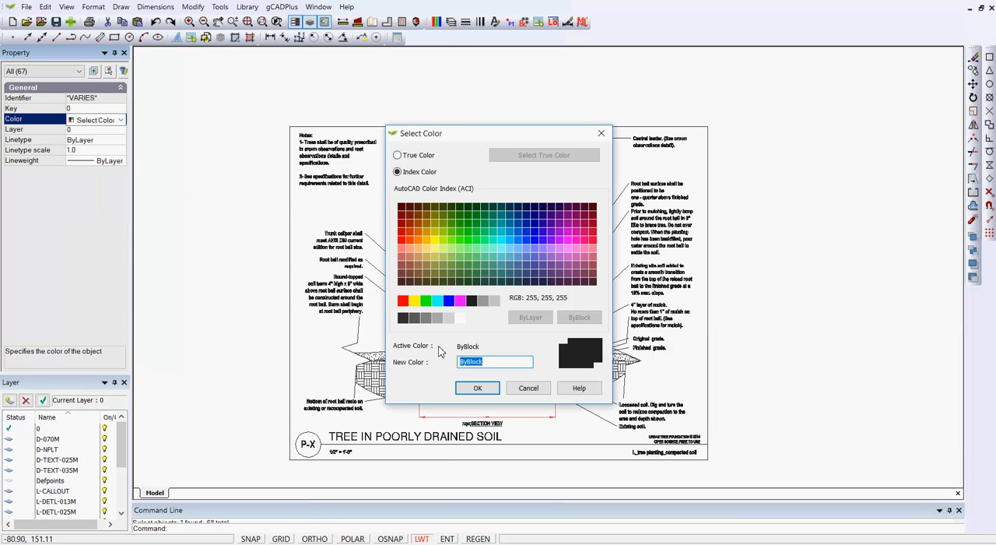
{"action": "left_click", "coordinate": [461, 283]}
{"action": "left_click", "coordinate": [489, 386]}
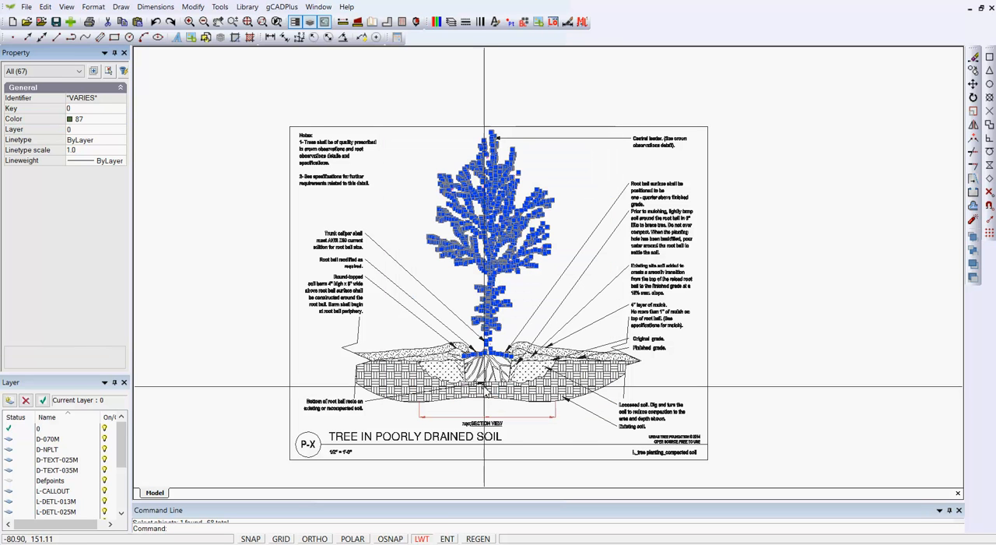
{"action": "right_click", "coordinate": [526, 297]}
{"action": "left_click", "coordinate": [564, 317]}
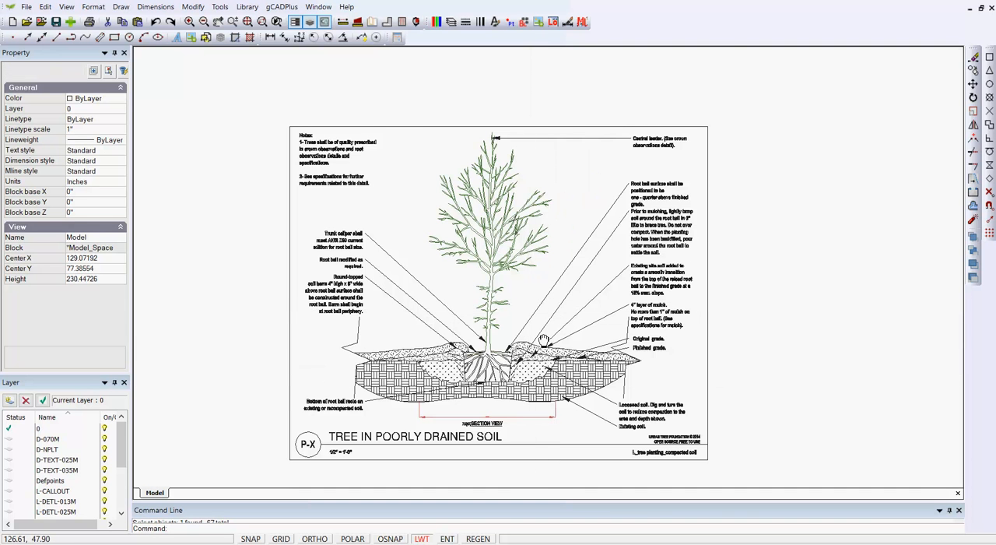
Delete every layer from D-070M through L_vp, keeping only layer 0.
{"action": "mouse_move", "coordinate": [534, 363]}
{"action": "middle_mouse_down"}
{"action": "mouse_move", "coordinate": [555, 339]}
{"action": "mouse_move", "coordinate": [558, 251]}
{"action": "middle_mouse_up"}
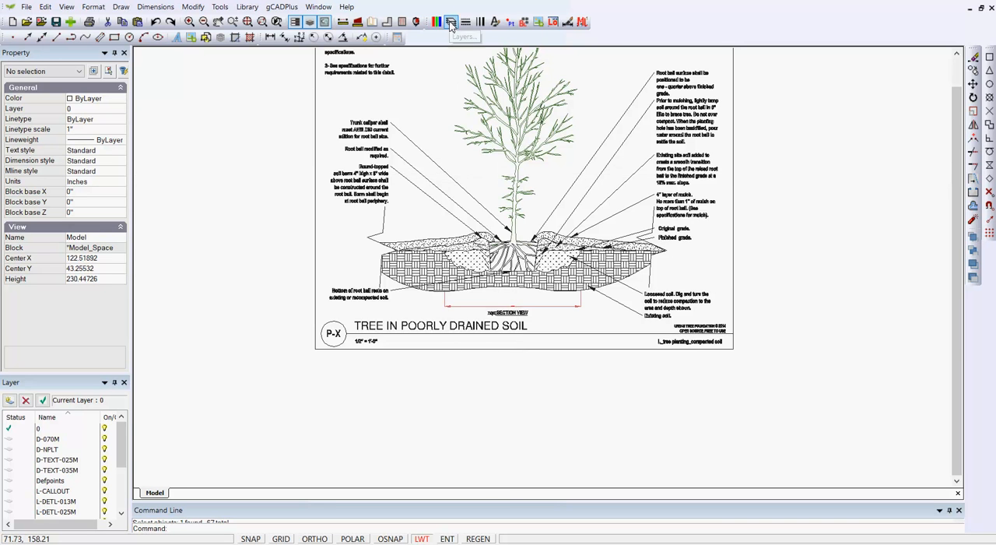
{"action": "left_click", "coordinate": [450, 22]}
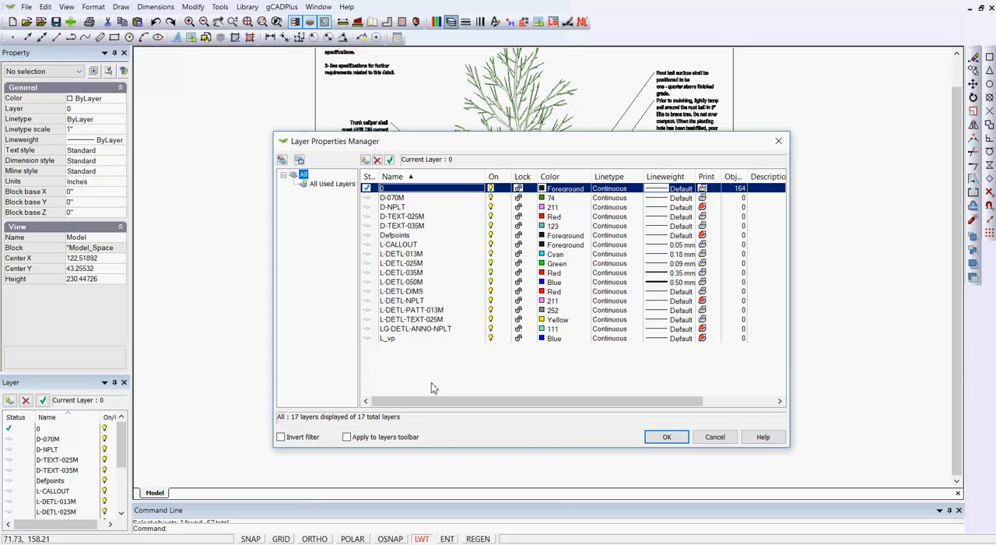
{"action": "left_click", "coordinate": [371, 202]}
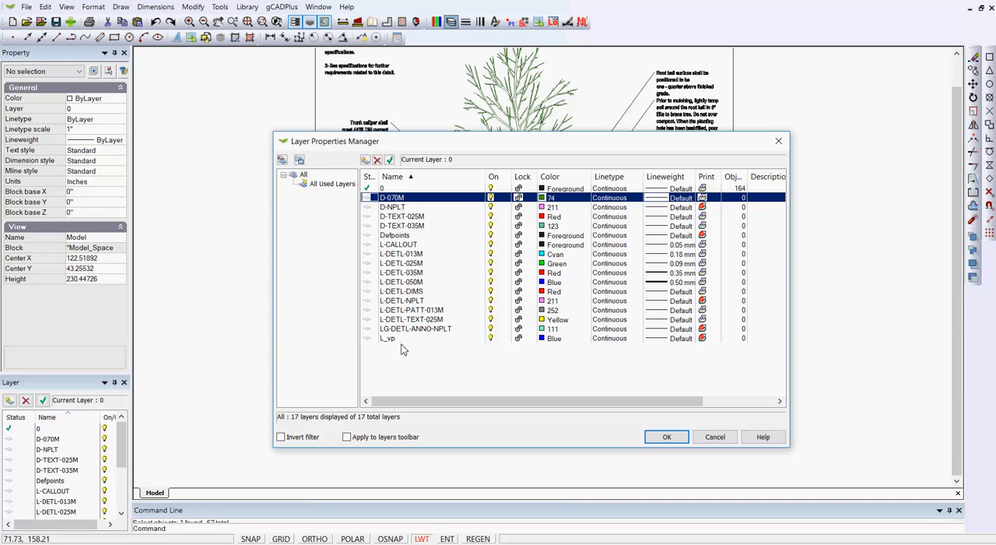
{"action": "left_click", "coordinate": [370, 340], "text": "shift"}
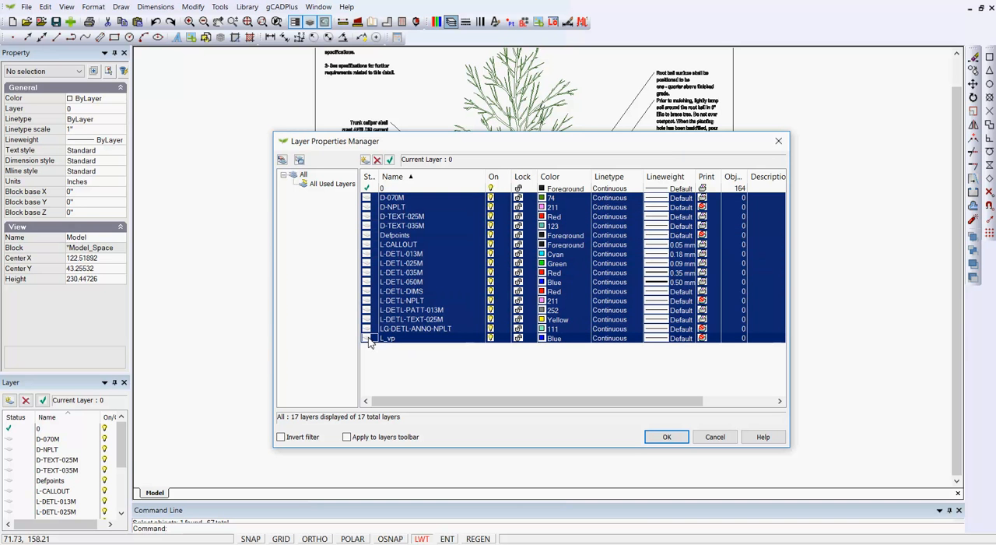
{"action": "left_click", "coordinate": [376, 159]}
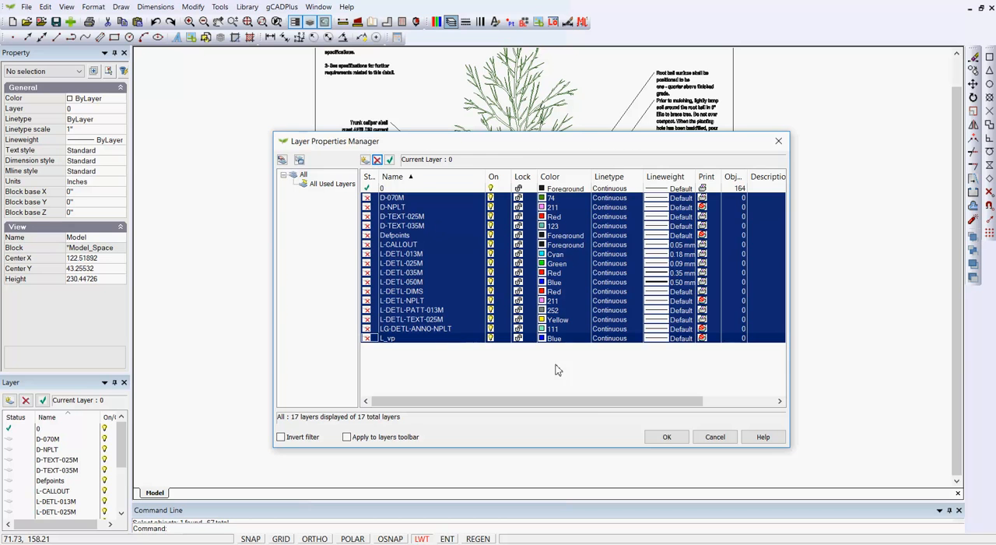
{"action": "left_click", "coordinate": [667, 437]}
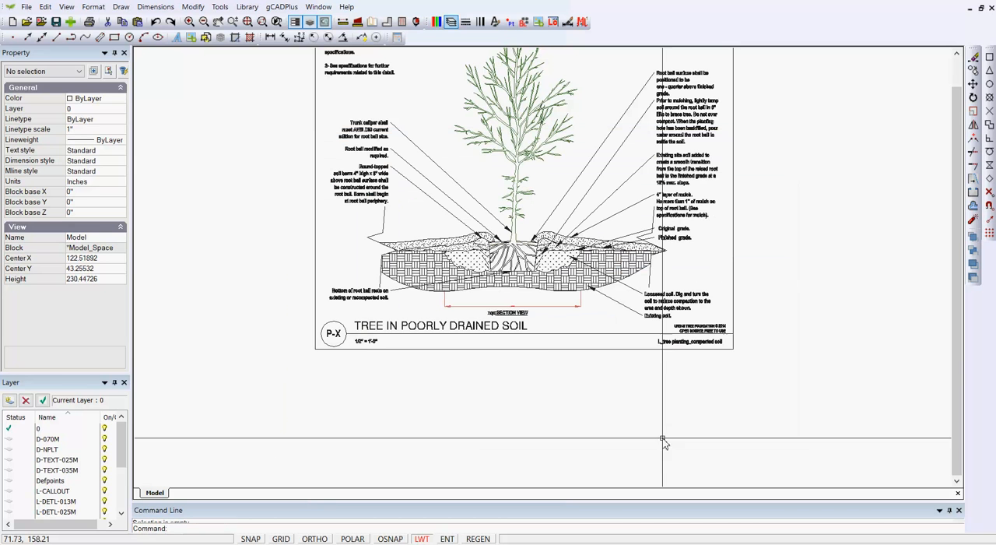
Recheck the drawing's layer list for leftover layers.
{"action": "left_click", "coordinate": [26, 6]}
{"action": "left_click", "coordinate": [39, 83]}
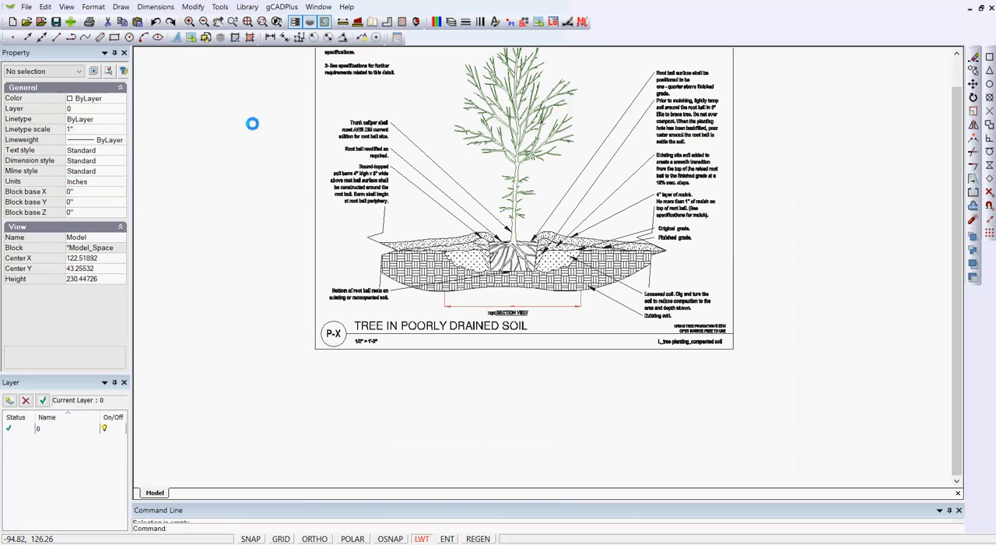
{"action": "left_click", "coordinate": [450, 21]}
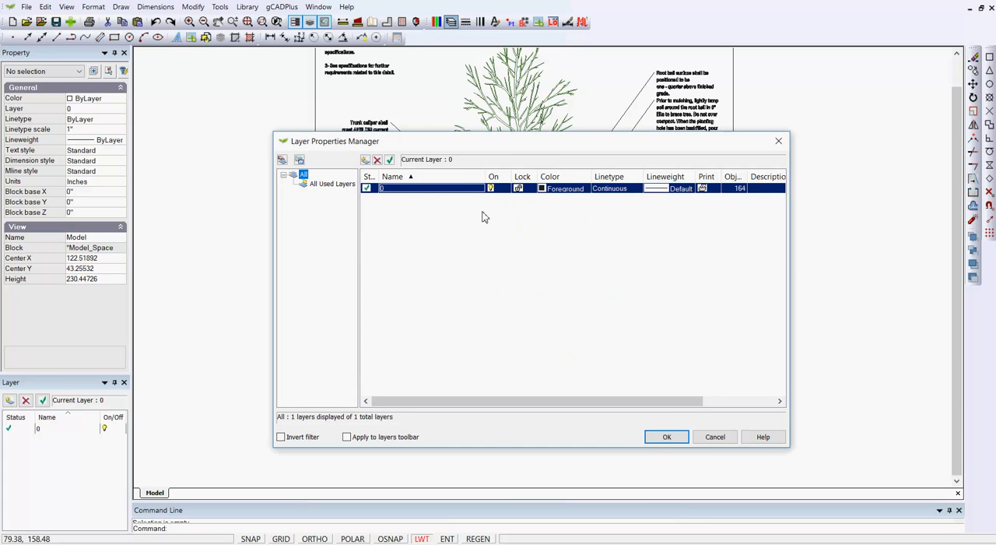
{"action": "left_click", "coordinate": [667, 436]}
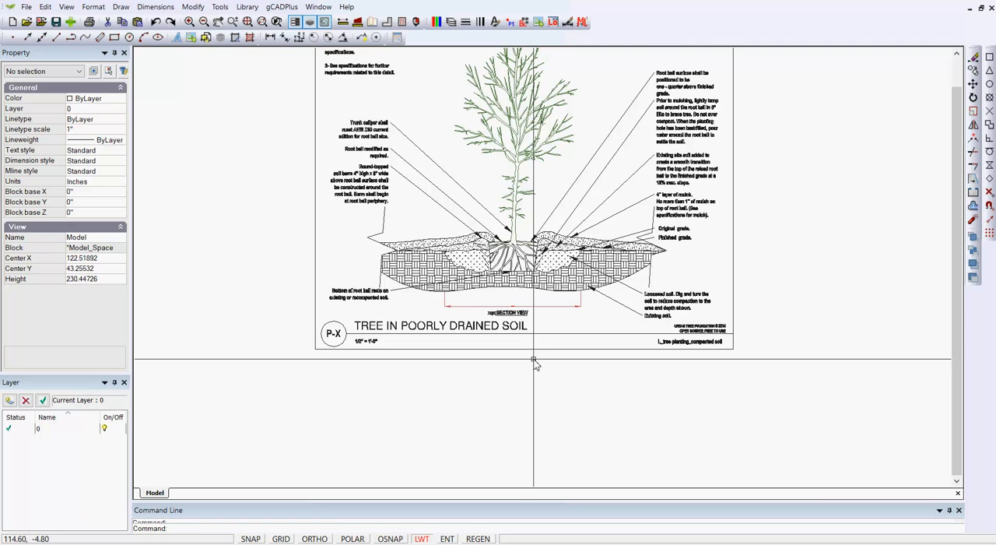
Inspect the properties of the red dimension beneath the soil section, including its dimension style, and clear the selection.
{"action": "scroll", "coordinate": [501, 348], "scroll_direction": "up", "scroll_amount": 1}
{"action": "scroll", "coordinate": [493, 343], "scroll_direction": "up", "scroll_amount": 1}
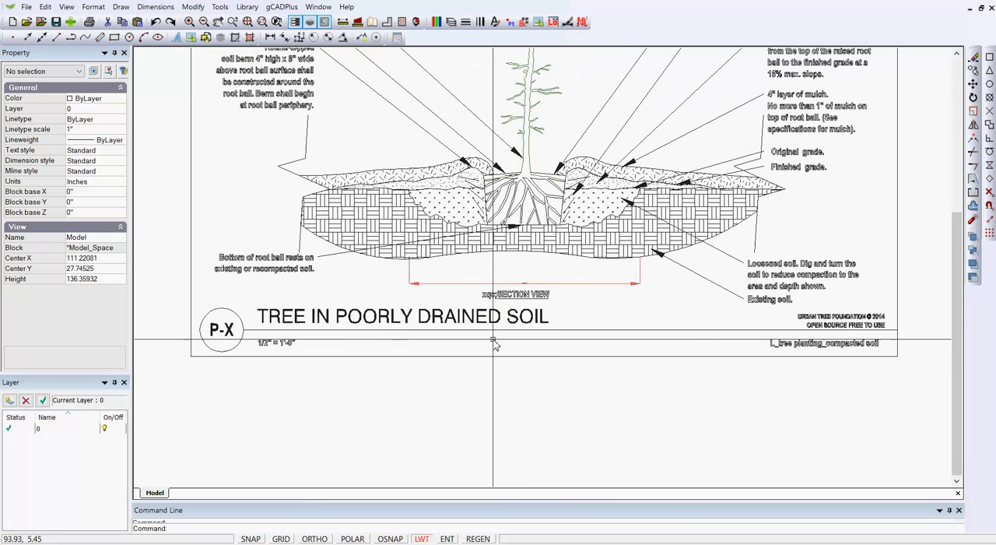
{"action": "scroll", "coordinate": [493, 326], "scroll_direction": "up", "scroll_amount": 4}
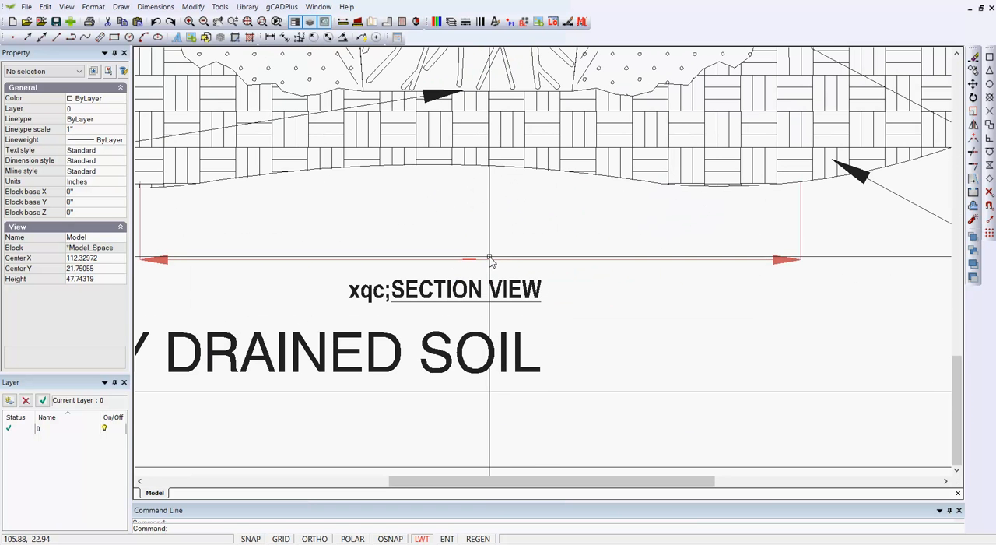
{"action": "left_click", "coordinate": [489, 260]}
{"action": "scroll", "coordinate": [622, 305], "scroll_direction": "down", "scroll_amount": 2}
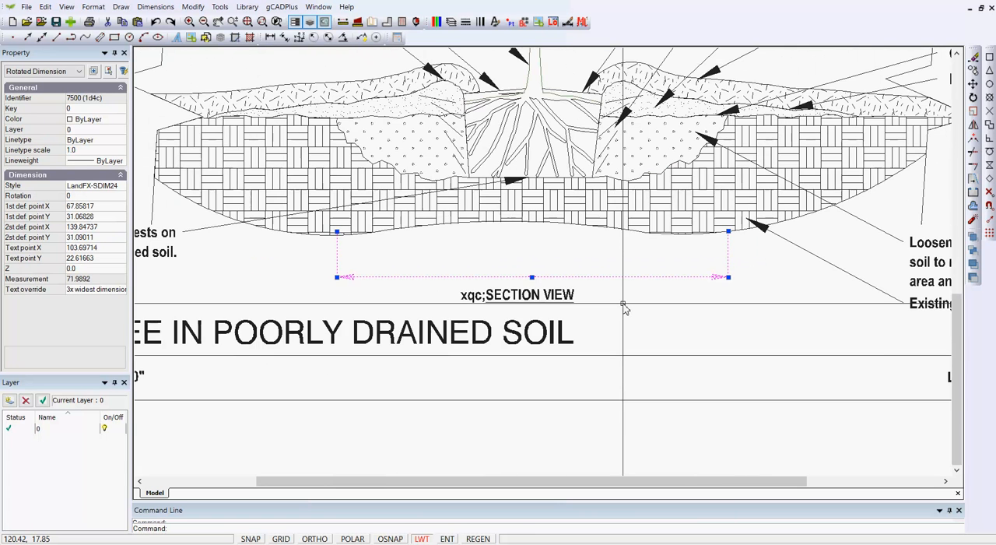
{"action": "scroll", "coordinate": [623, 306], "scroll_direction": "down", "scroll_amount": 2}
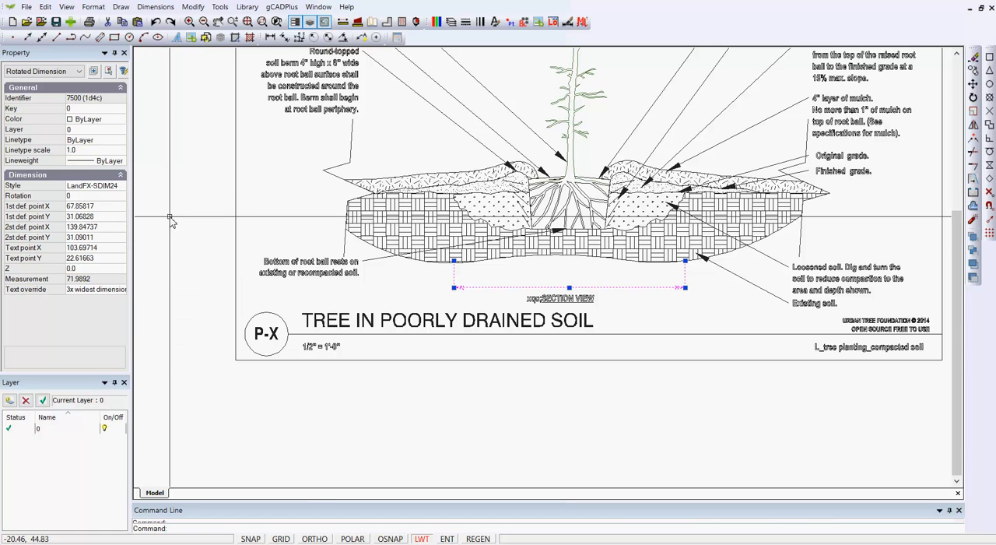
{"action": "key", "text": "Escape"}
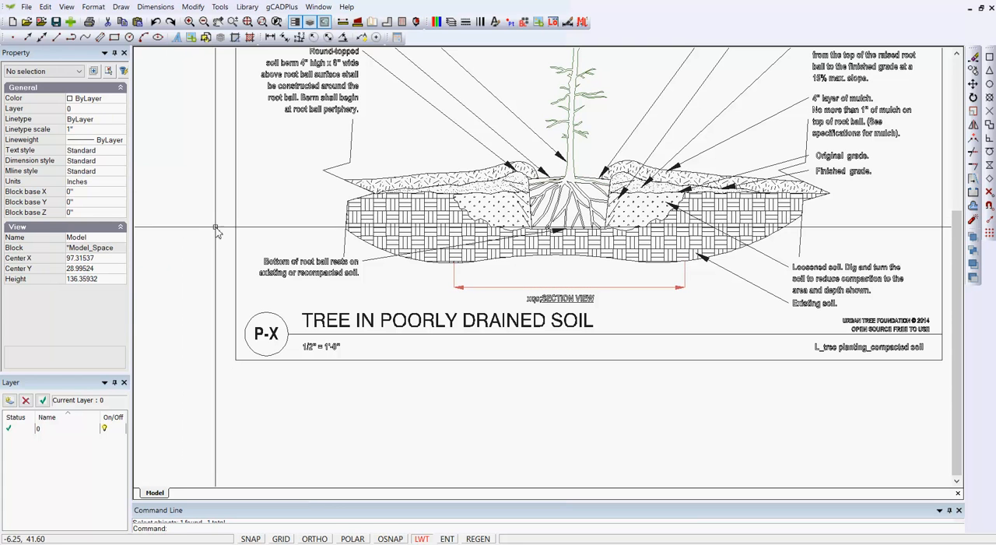
Set both the arrow size and the text height of the Standard dimension style to 2.5.
{"action": "left_click", "coordinate": [155, 7]}
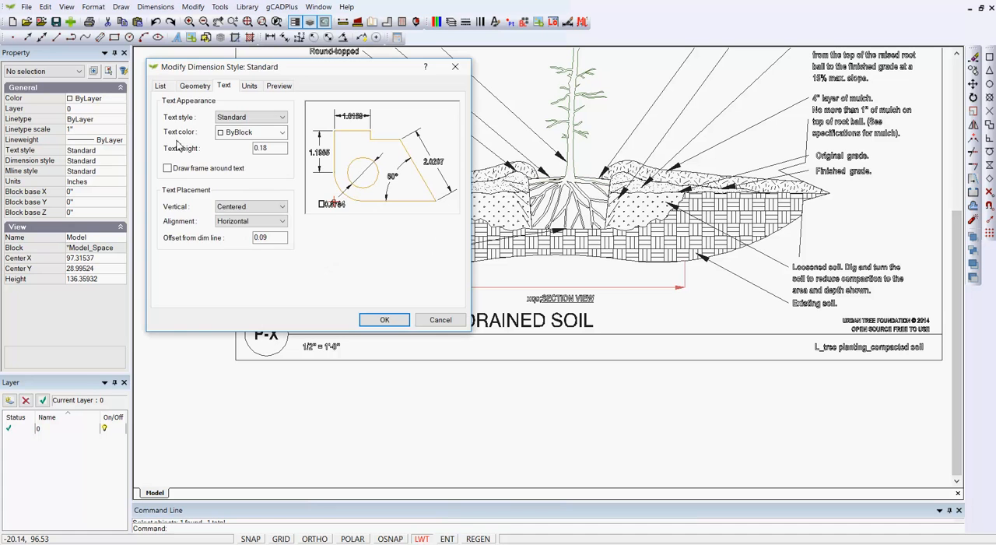
{"action": "left_click", "coordinate": [161, 86]}
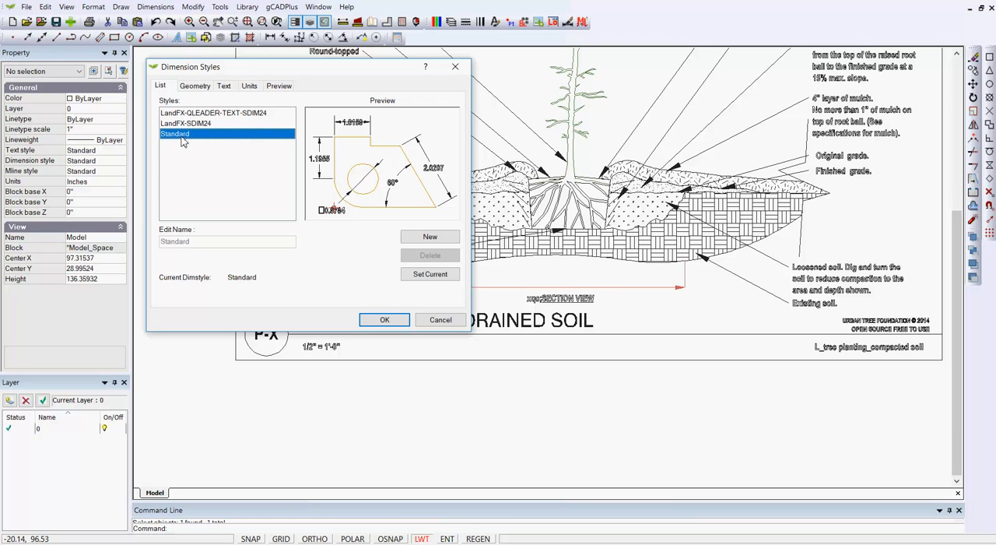
{"action": "left_click", "coordinate": [195, 87]}
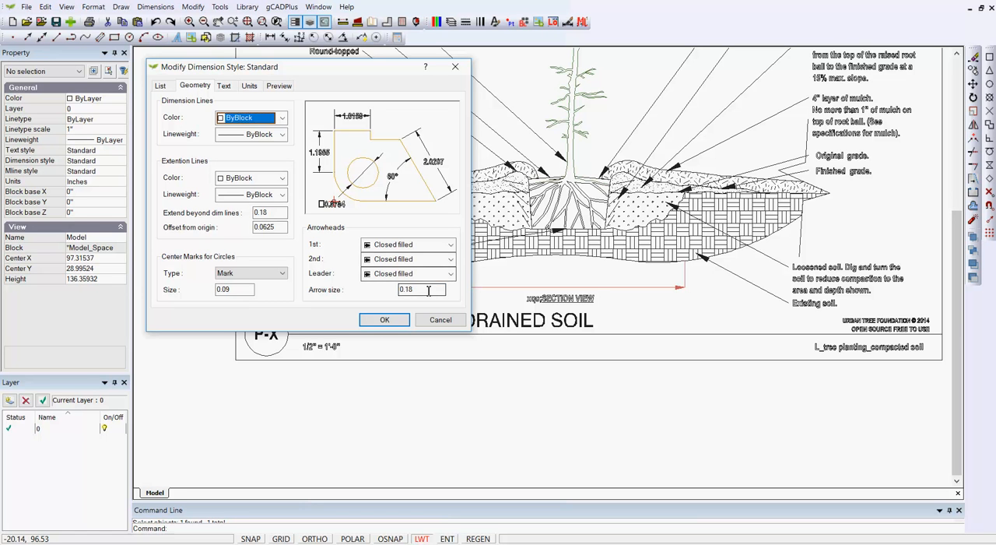
{"action": "double_click", "coordinate": [398, 290]}
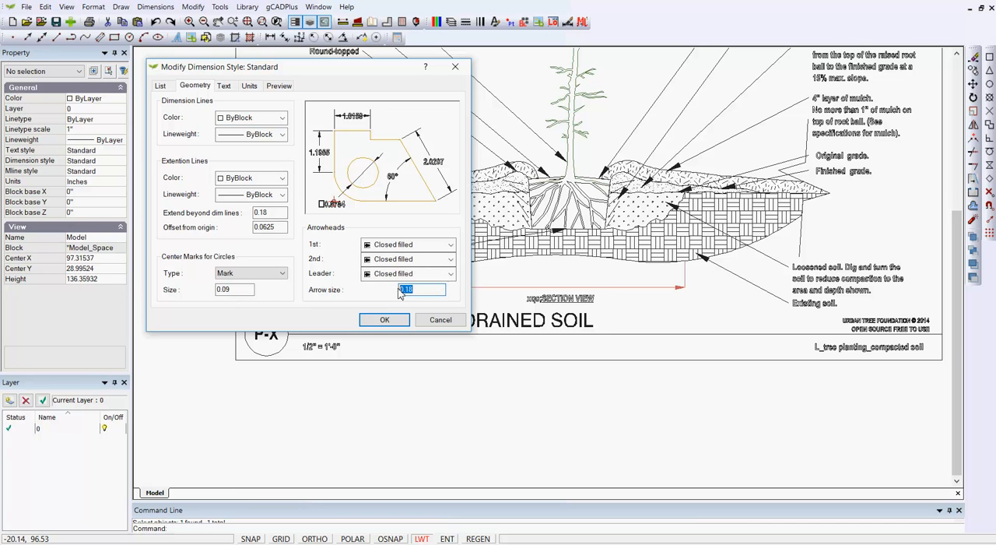
{"action": "type", "text": "2.5"}
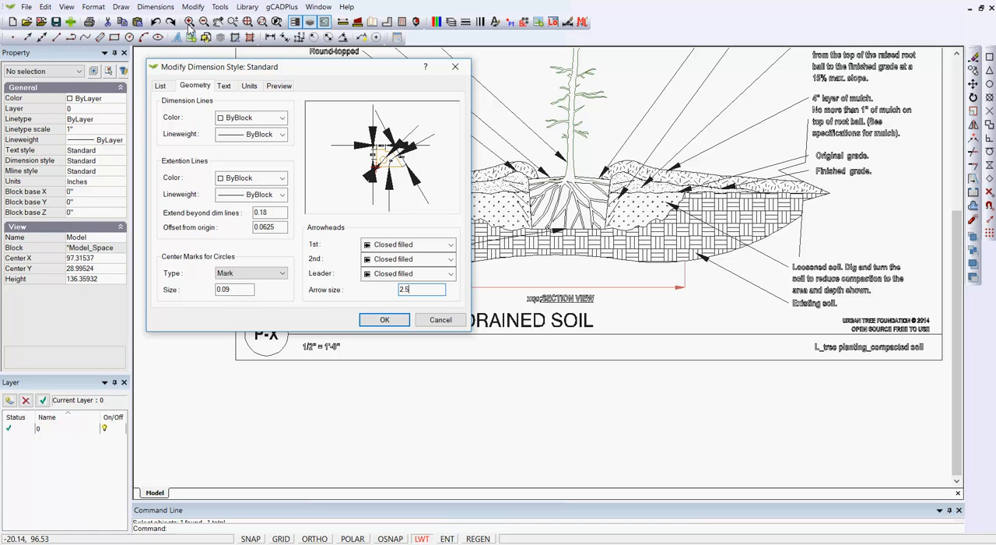
{"action": "left_click", "coordinate": [225, 86]}
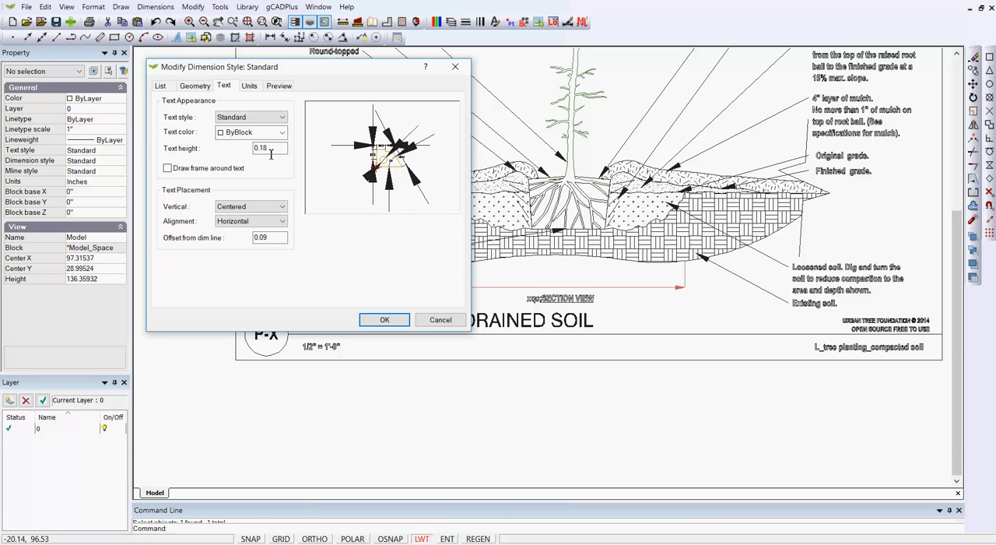
{"action": "left_click_drag", "start_coordinate": [271, 153], "coordinate": [254, 151]}
{"action": "type", "text": "2."}
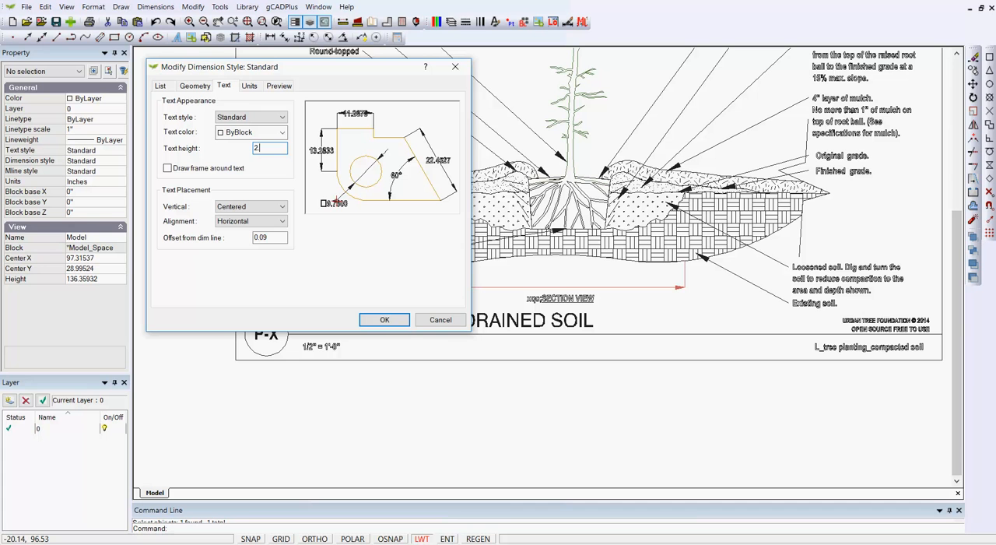
{"action": "type", "text": "5"}
{"action": "left_click", "coordinate": [382, 319]}
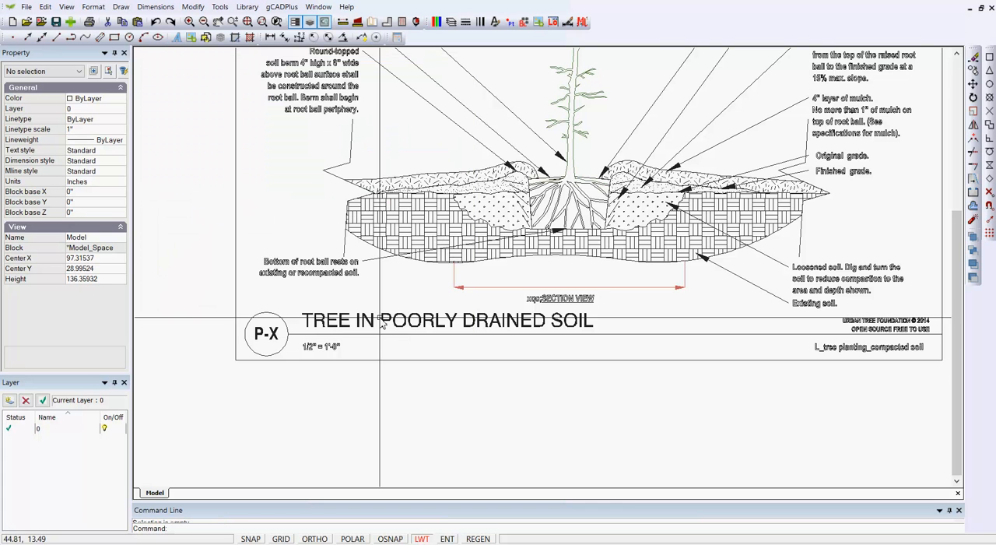
Assign the Standard dimension style to the red dimension beneath the soil section and clear the selection.
{"action": "scroll", "coordinate": [588, 315], "scroll_direction": "up", "scroll_amount": 3}
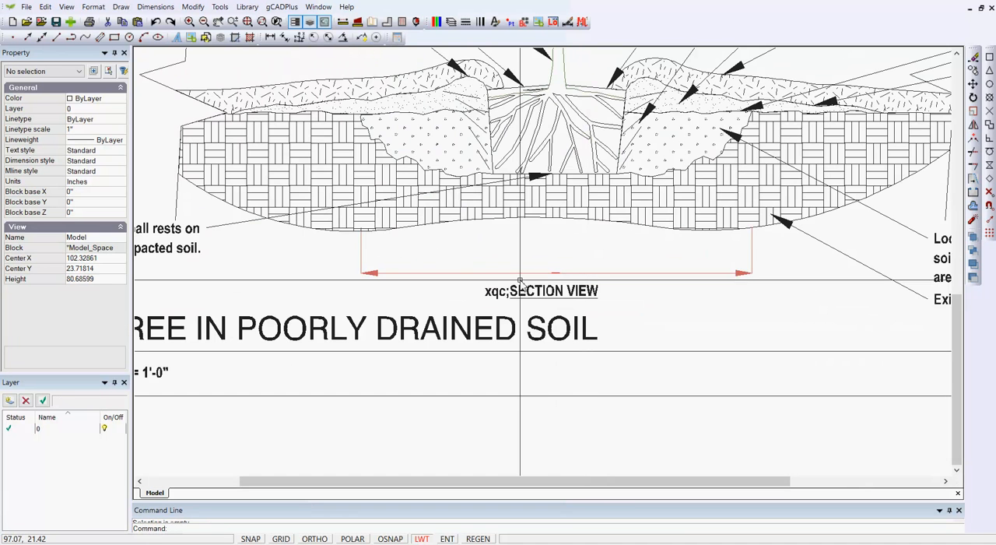
{"action": "left_click", "coordinate": [490, 268]}
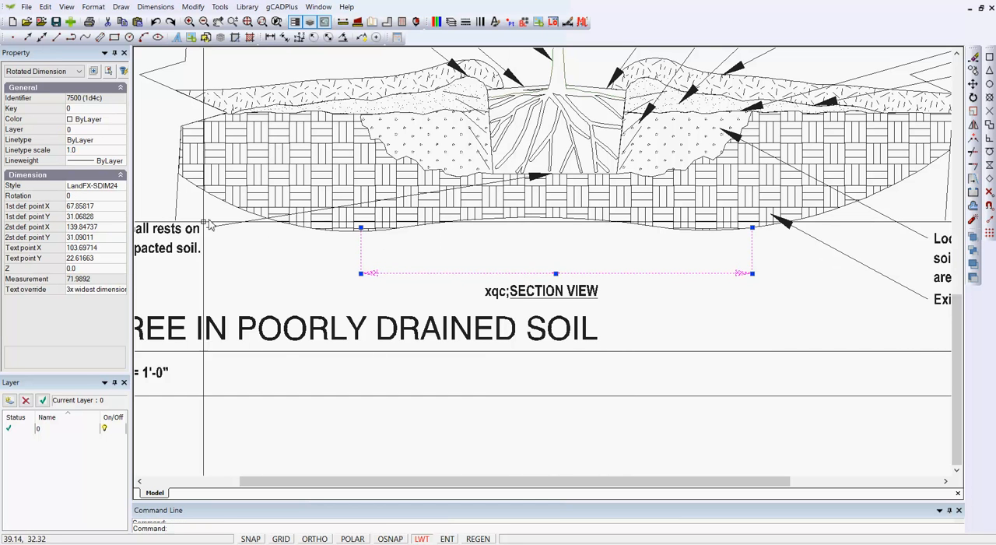
{"action": "left_click", "coordinate": [120, 187]}
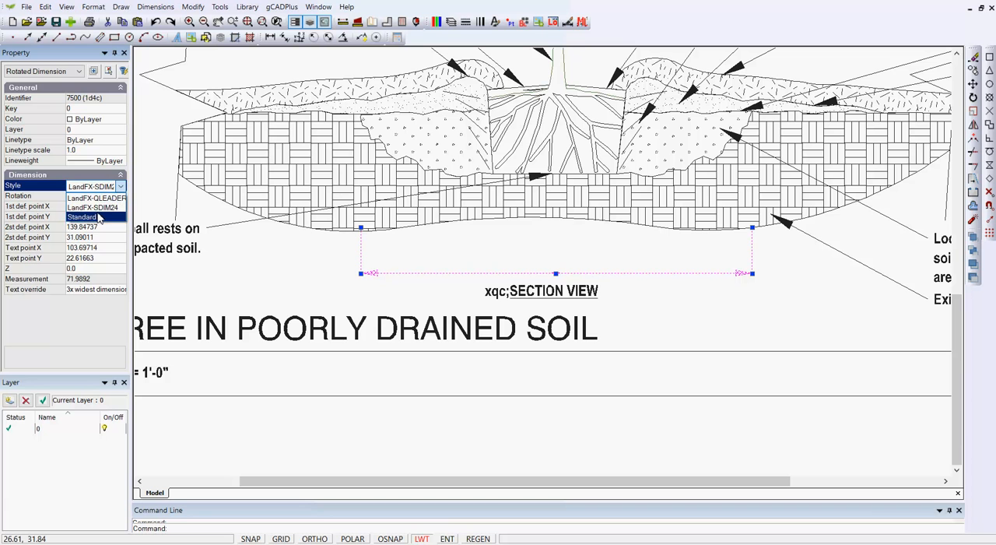
{"action": "left_click", "coordinate": [99, 217]}
{"action": "key", "text": "Escape"}
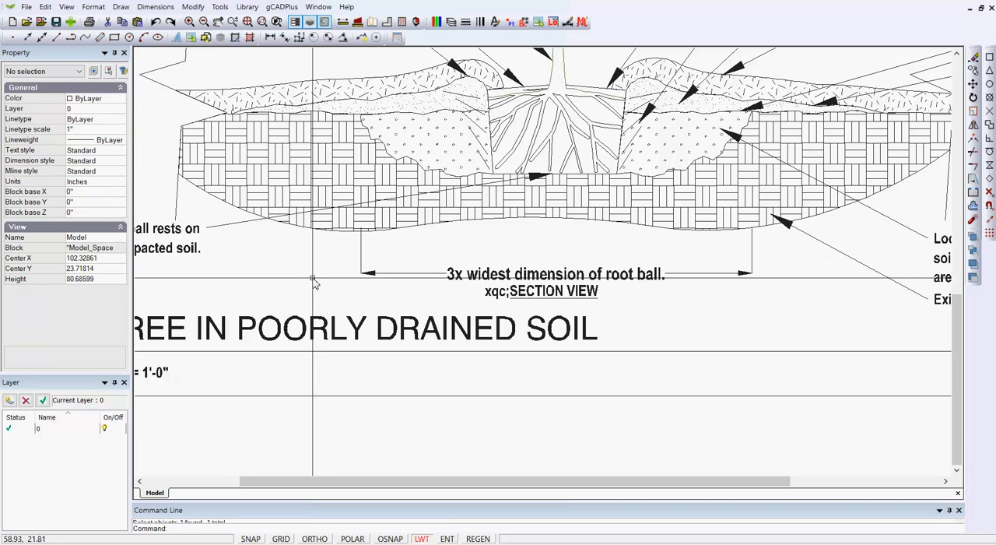
Move the root ball dimension line up about 3.7 inches, away from the SECTION VIEW label.
{"action": "left_click", "coordinate": [530, 274]}
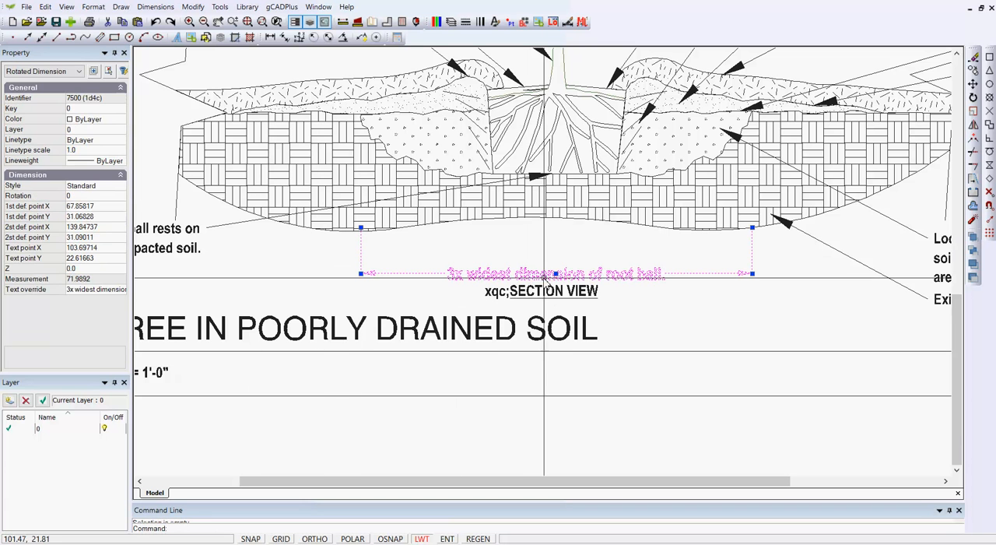
{"action": "left_click", "coordinate": [556, 274]}
{"action": "left_click", "coordinate": [556, 253]}
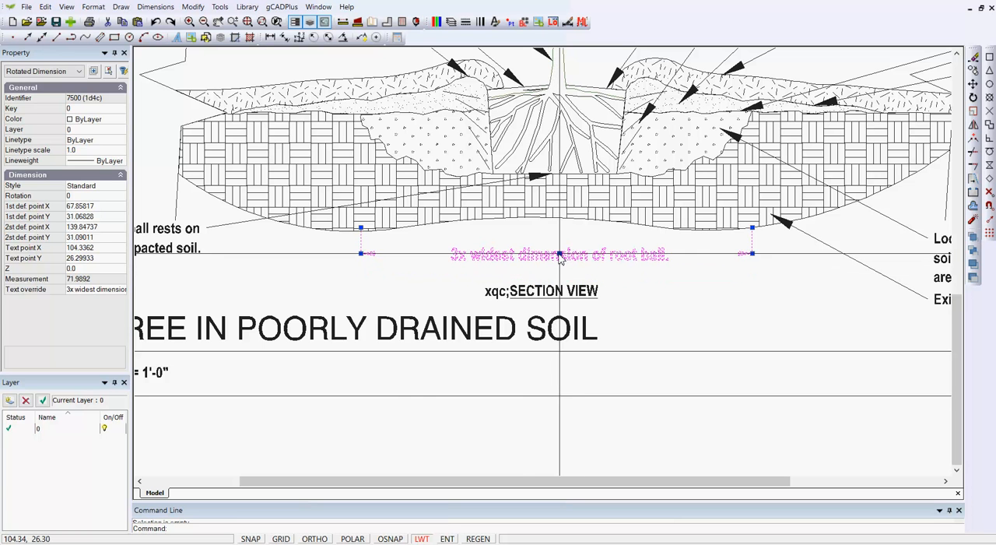
{"action": "key", "text": "Escape"}
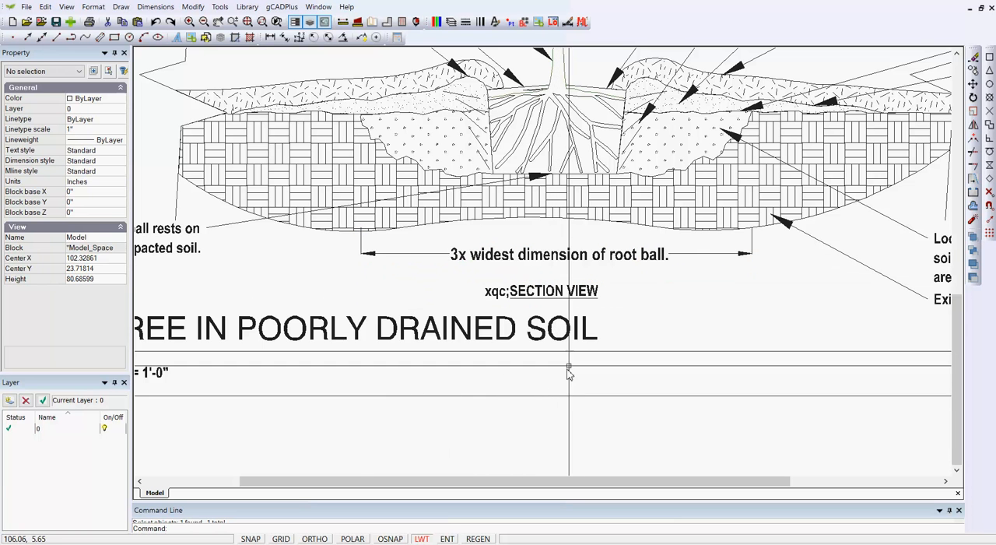
Examine the formatting codes in the text contents of the SECTION VIEW label and clear the selection.
{"action": "scroll", "coordinate": [577, 323], "scroll_direction": "up", "scroll_amount": 2}
{"action": "left_click", "coordinate": [462, 272]}
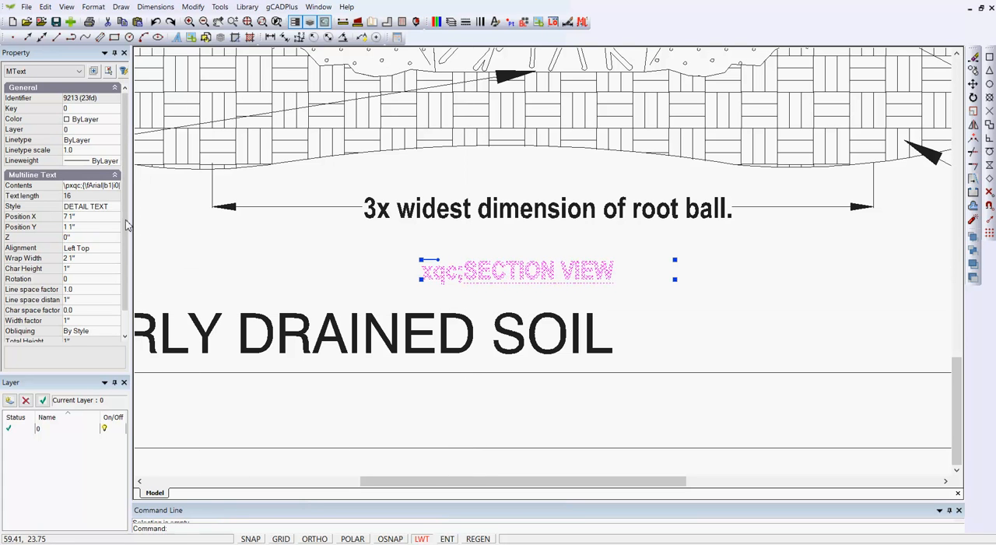
{"action": "left_click", "coordinate": [107, 187]}
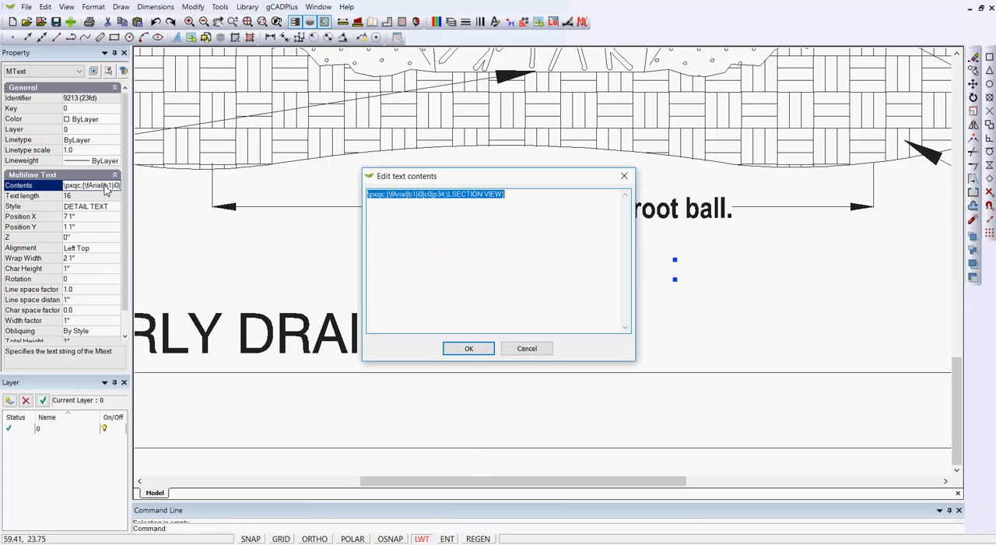
{"action": "left_click", "coordinate": [406, 255]}
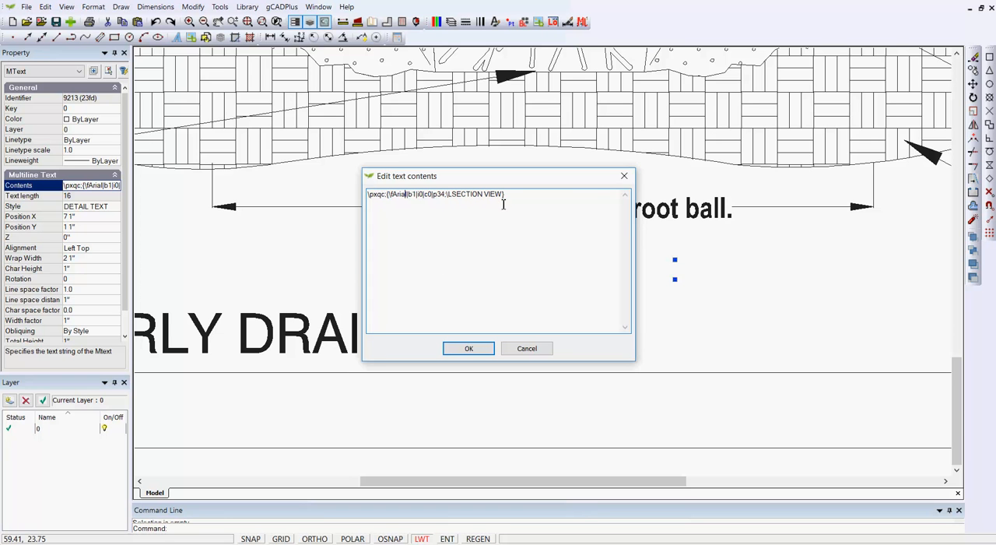
{"action": "left_click", "coordinate": [463, 349]}
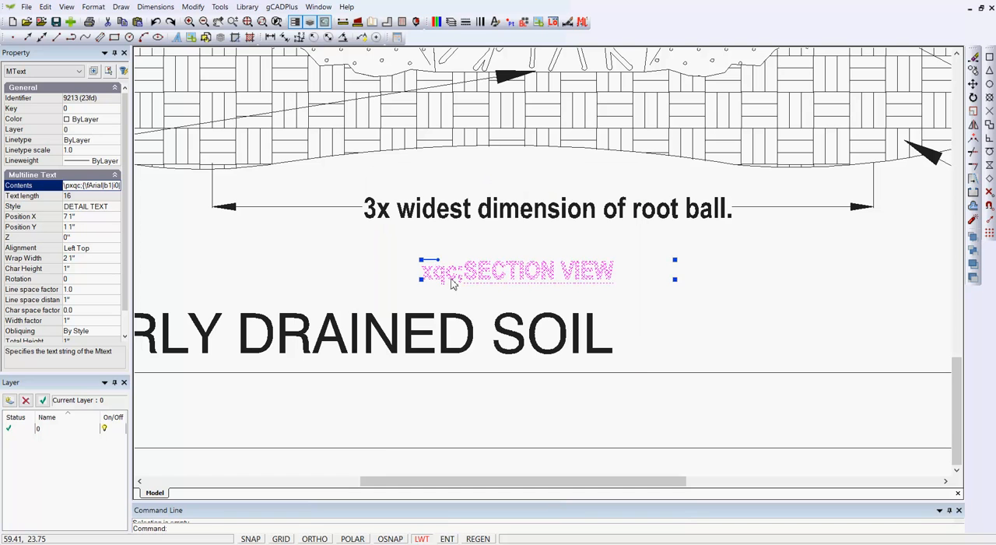
{"action": "right_click", "coordinate": [393, 275]}
{"action": "left_click", "coordinate": [418, 288]}
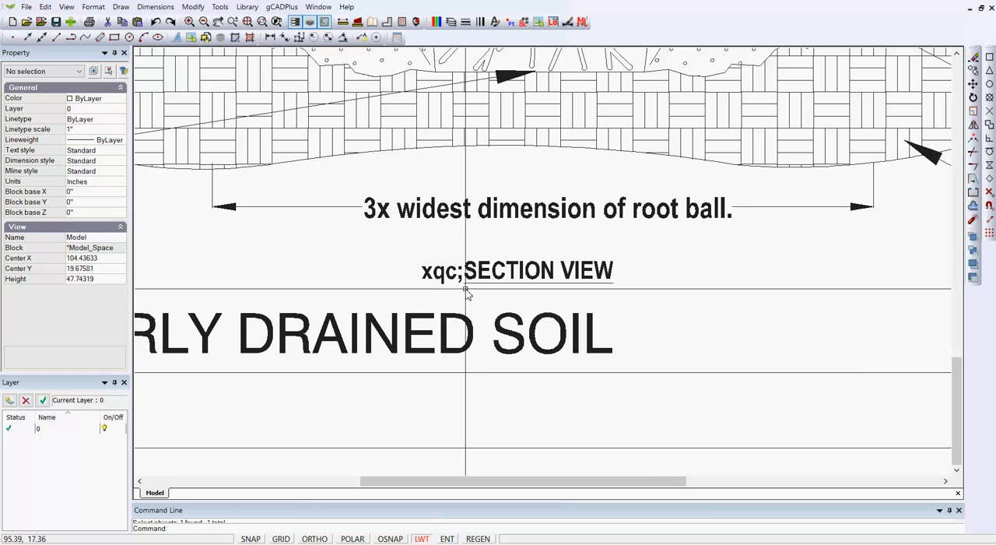
Remove the formatting codes from the section label's contents, leaving only SECTION VIEW, and clear the selection.
{"action": "left_click", "coordinate": [521, 271]}
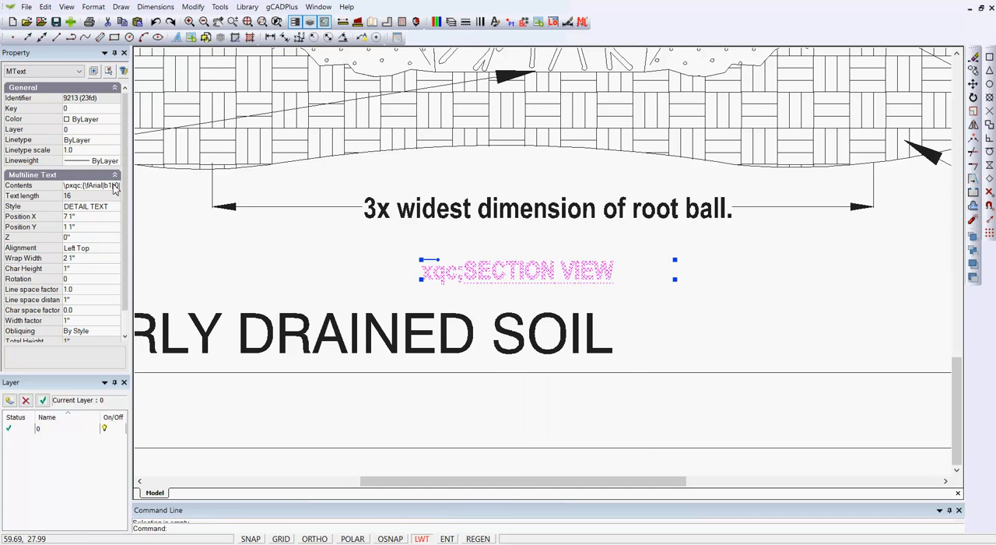
{"action": "left_click", "coordinate": [114, 187]}
{"action": "left_click", "coordinate": [114, 187]}
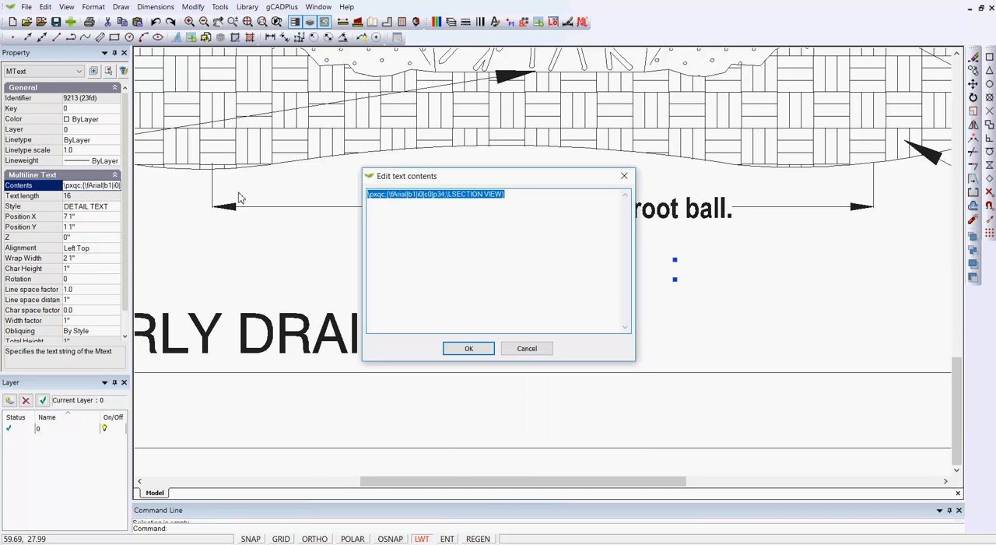
{"action": "left_click", "coordinate": [453, 199]}
{"action": "key", "text": "BackSpace"}
{"action": "key", "text": "BackSpace"}
{"action": "key", "text": "BackSpace"}
{"action": "key", "text": "BackSpace"}
{"action": "key", "text": "BackSpace"}
{"action": "key", "text": "BackSpace"}
{"action": "key", "text": "BackSpace"}
{"action": "key", "text": "BackSpace"}
{"action": "key", "text": "BackSpace"}
{"action": "key", "text": "BackSpace"}
{"action": "key", "text": "BackSpace"}
{"action": "key", "text": "BackSpace"}
{"action": "key", "text": "BackSpace"}
{"action": "key", "text": "BackSpace"}
{"action": "key", "text": "BackSpace"}
{"action": "key", "text": "BackSpace"}
{"action": "key", "text": "BackSpace"}
{"action": "key", "text": "BackSpace"}
{"action": "key", "text": "BackSpace"}
{"action": "key", "text": "BackSpace"}
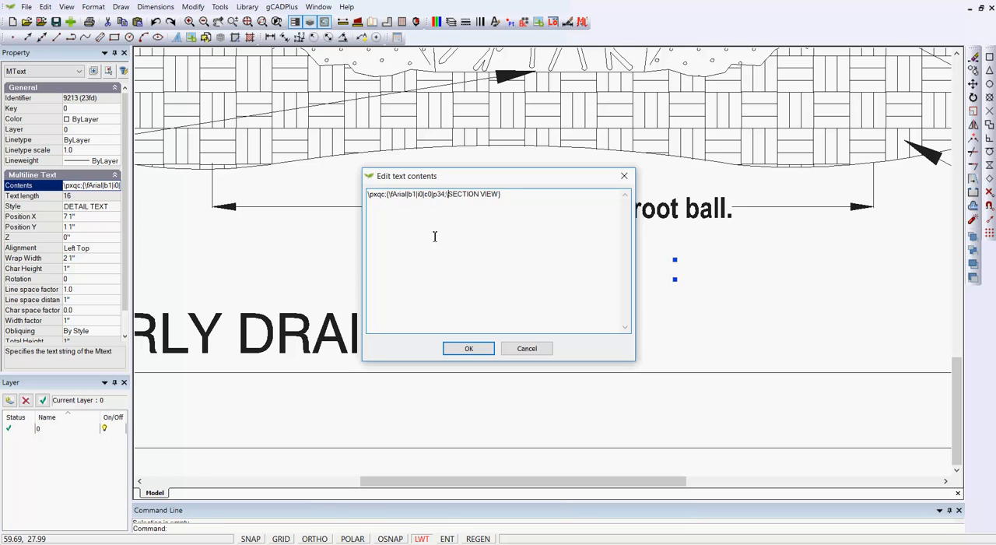
{"action": "key", "text": "BackSpace"}
{"action": "key", "text": "BackSpace"}
{"action": "key", "text": "BackSpace"}
{"action": "key", "text": "BackSpace"}
{"action": "key", "text": "BackSpace"}
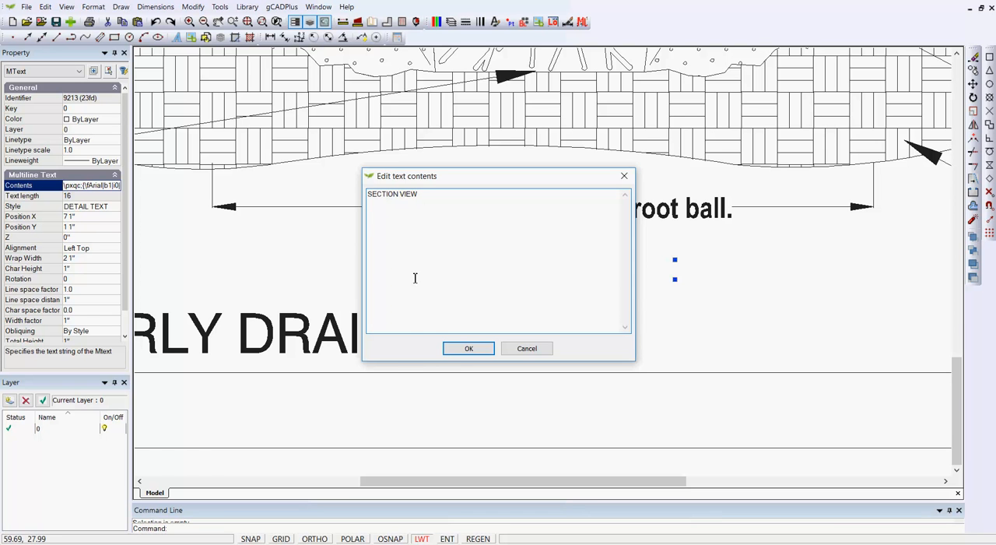
{"action": "left_click", "coordinate": [465, 348]}
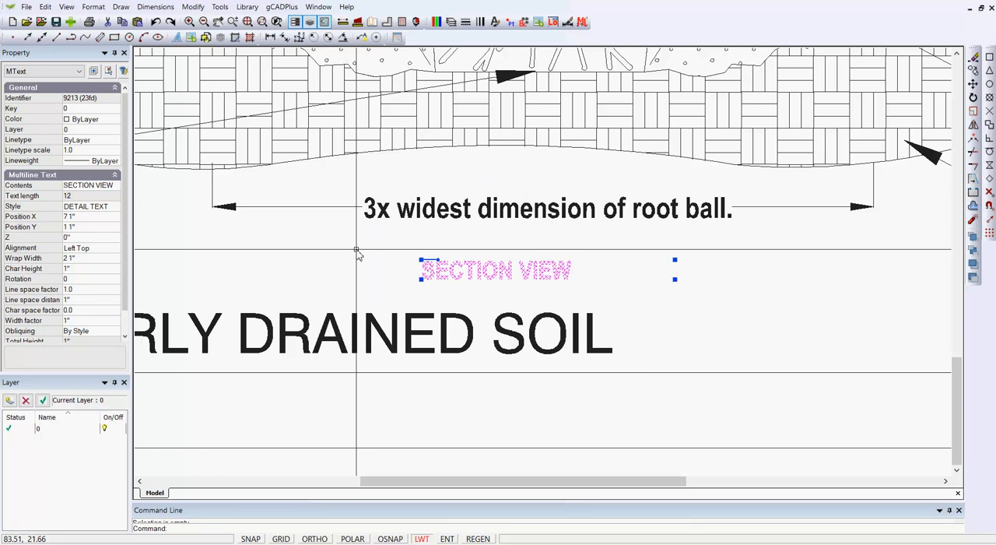
{"action": "key", "text": "Escape"}
Delete the "L_tree planting_compacted soil" text from the lower right corner of the detail frame.
{"action": "scroll", "coordinate": [354, 276], "scroll_direction": "down", "scroll_amount": 6}
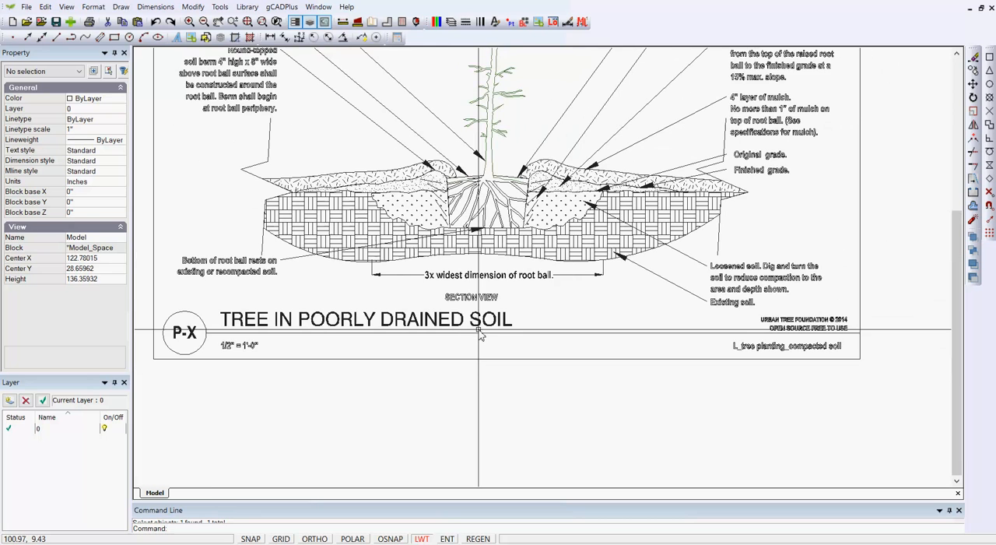
{"action": "scroll", "coordinate": [480, 333], "scroll_direction": "down", "scroll_amount": 2}
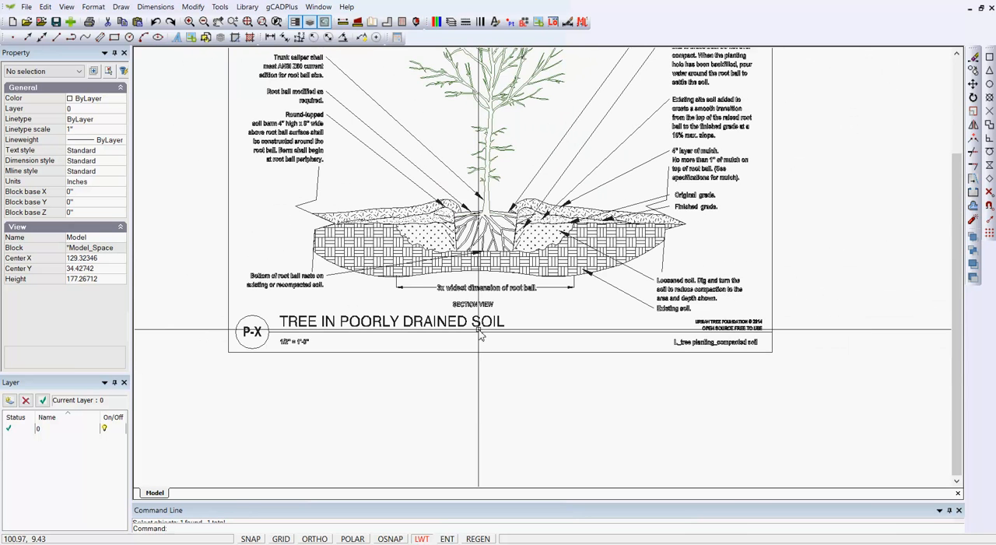
{"action": "scroll", "coordinate": [480, 333], "scroll_direction": "down", "scroll_amount": 4}
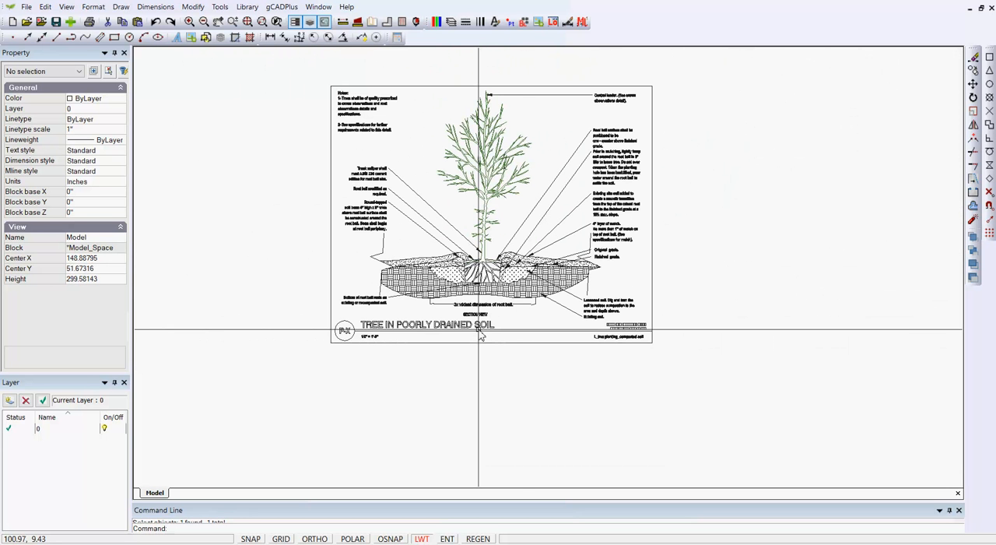
{"action": "scroll", "coordinate": [622, 366], "scroll_direction": "up", "scroll_amount": 8}
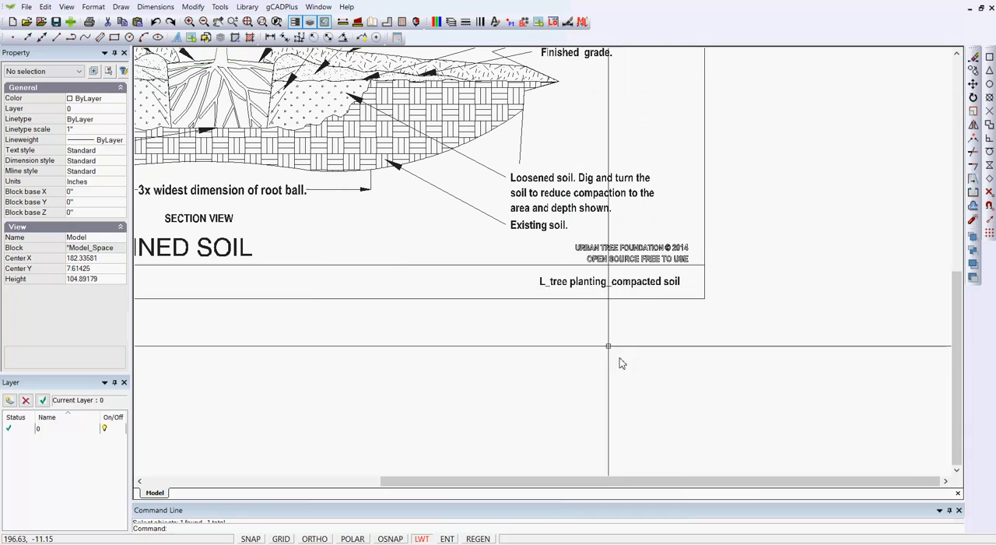
{"action": "left_click", "coordinate": [583, 290]}
{"action": "scroll", "coordinate": [698, 366], "scroll_direction": "down", "scroll_amount": 2}
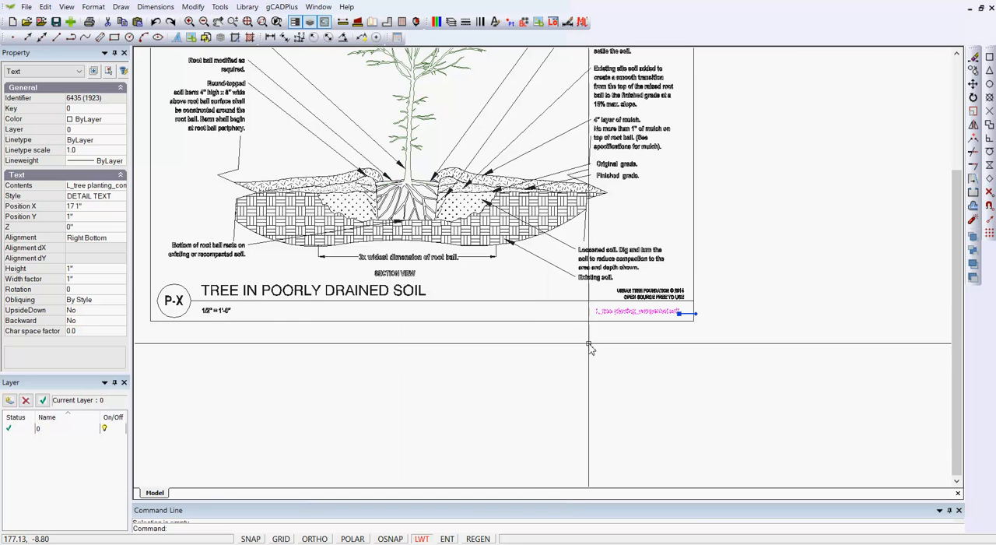
{"action": "scroll", "coordinate": [589, 348], "scroll_direction": "up", "scroll_amount": 3}
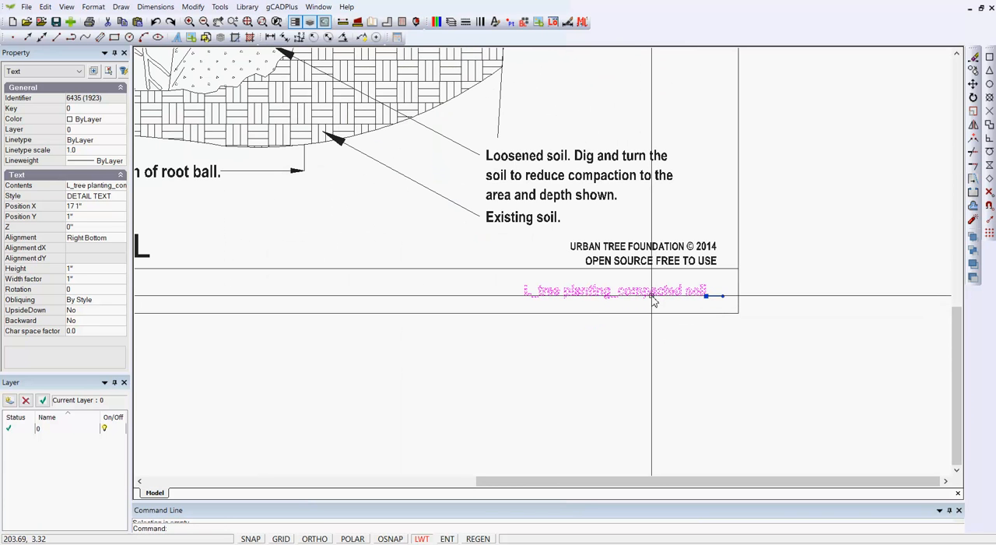
{"action": "key", "text": "Delete"}
Examine the title strip beneath the copyright note up close and within the whole detail.
{"action": "scroll", "coordinate": [669, 307], "scroll_direction": "down", "scroll_amount": 2}
{"action": "scroll", "coordinate": [675, 304], "scroll_direction": "up", "scroll_amount": 3}
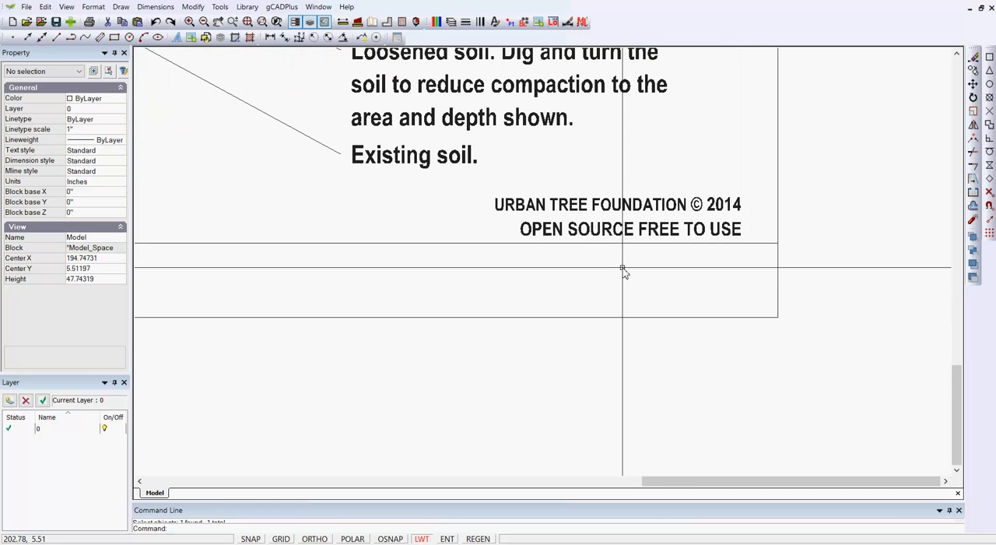
{"action": "scroll", "coordinate": [622, 269], "scroll_direction": "down", "scroll_amount": 3}
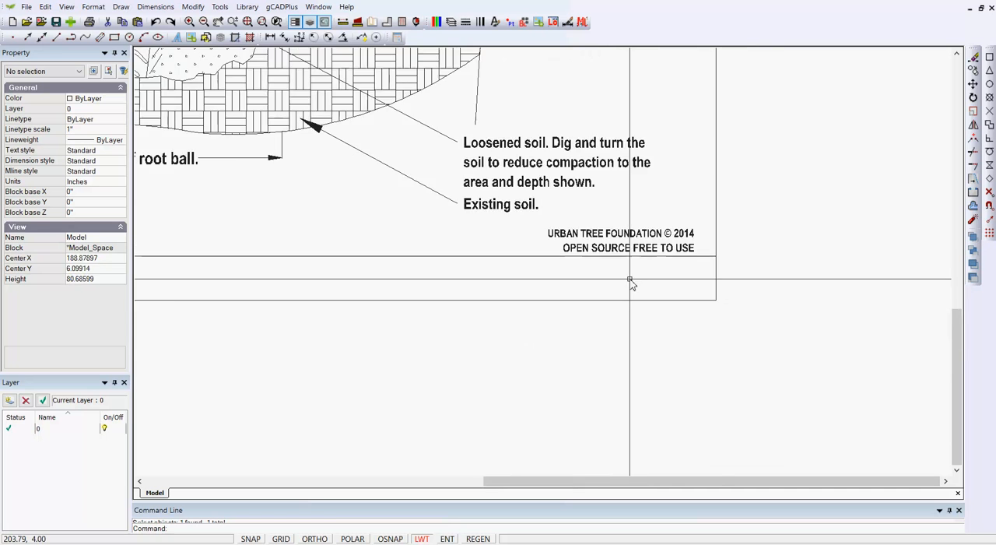
{"action": "scroll", "coordinate": [631, 295], "scroll_direction": "down", "scroll_amount": 1}
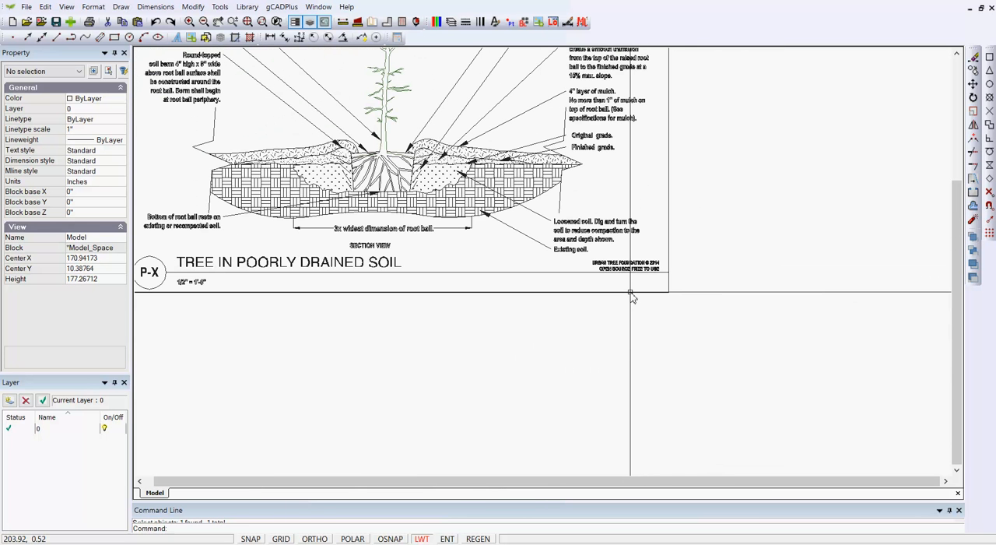
{"action": "scroll", "coordinate": [632, 292], "scroll_direction": "up", "scroll_amount": 3}
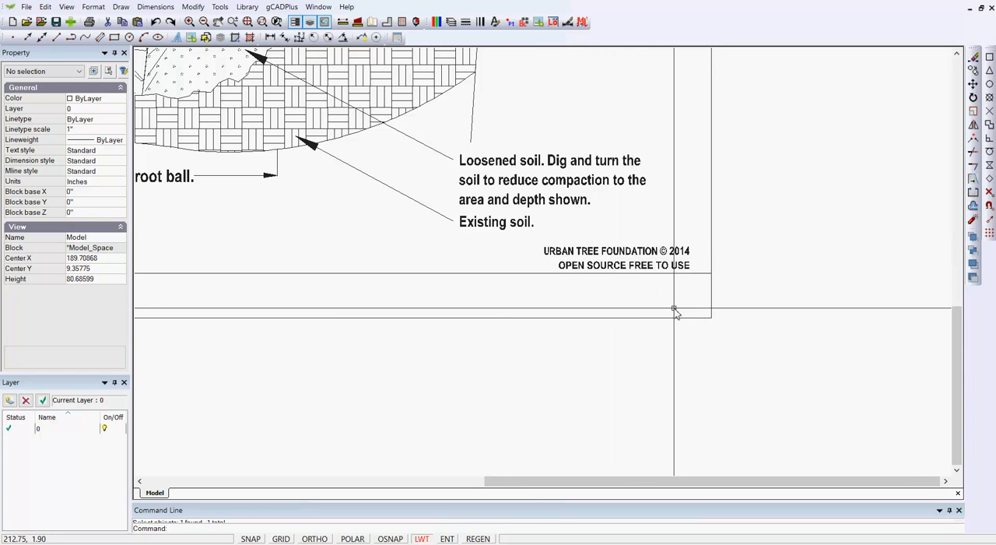
{"action": "scroll", "coordinate": [681, 313], "scroll_direction": "down", "scroll_amount": 1}
{"action": "scroll", "coordinate": [683, 314], "scroll_direction": "down", "scroll_amount": 3}
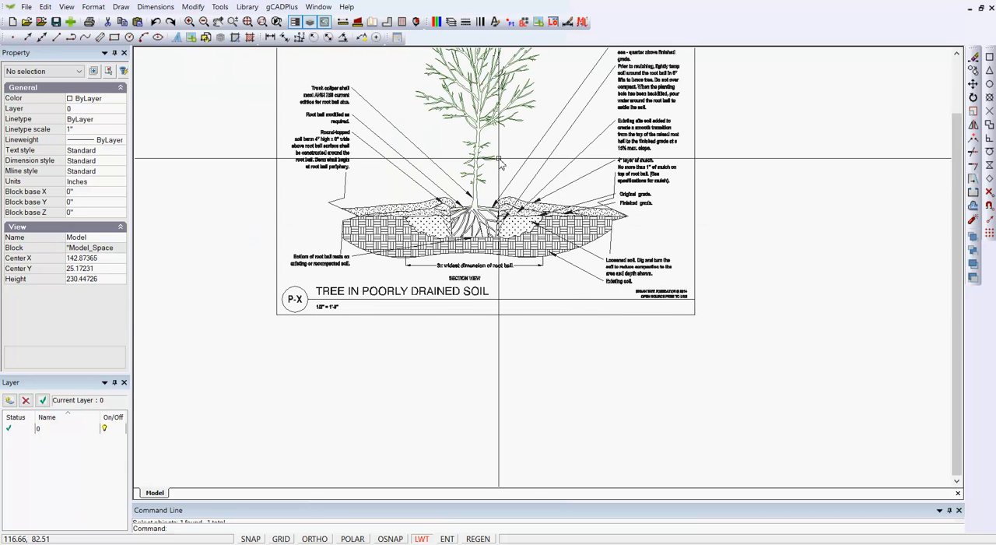
Inspect the properties of the "Central leader" note and its arrow leader at the treetop, and clear the selection.
{"action": "middle_click_drag", "start_coordinate": [520, 183], "coordinate": [601, 251]}
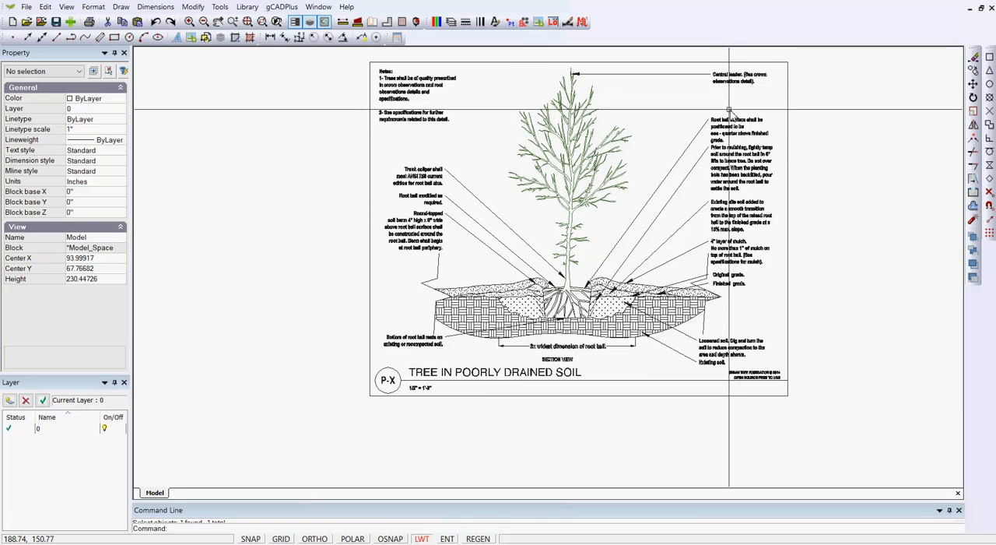
{"action": "scroll", "coordinate": [727, 98], "scroll_direction": "up", "scroll_amount": 1}
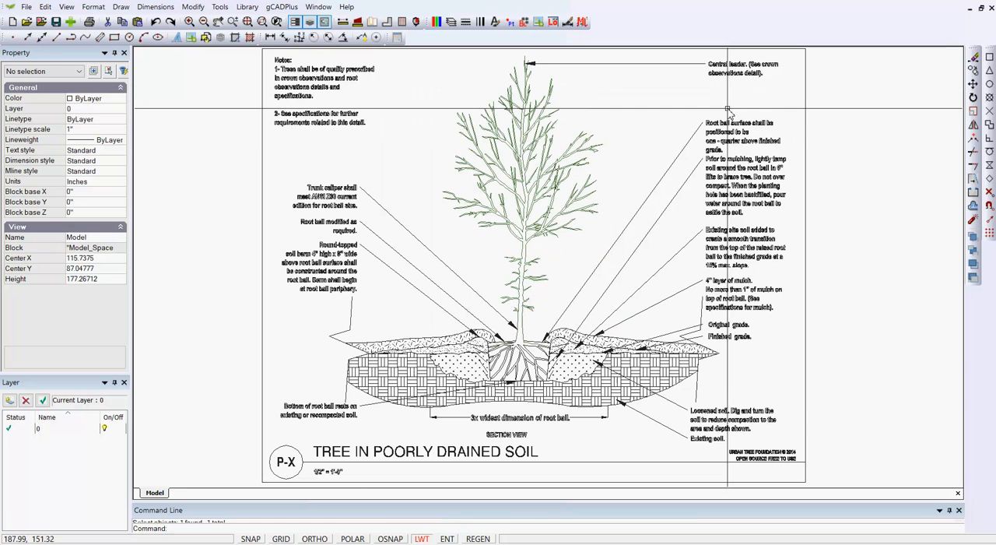
{"action": "left_click", "coordinate": [739, 70]}
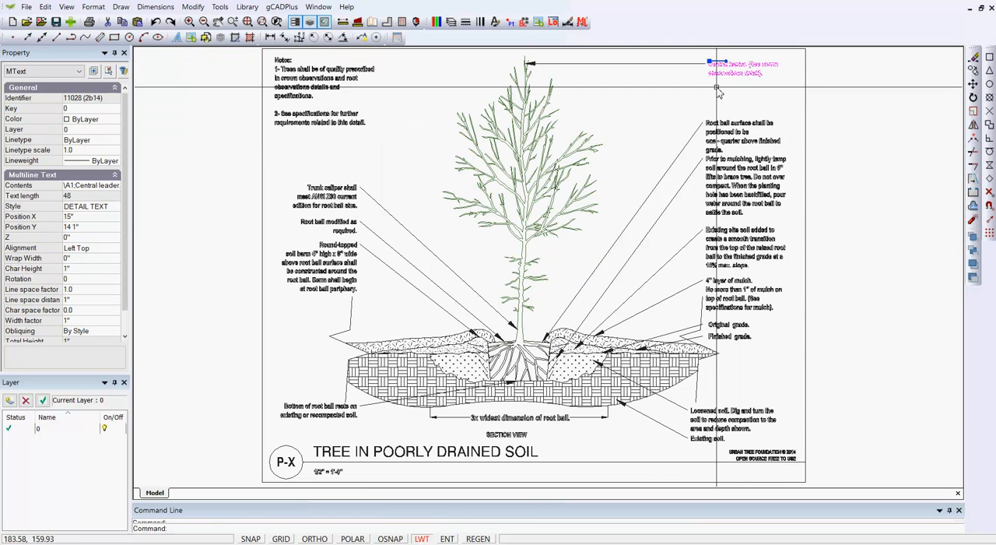
{"action": "key", "text": "Escape"}
{"action": "left_click", "coordinate": [681, 63]}
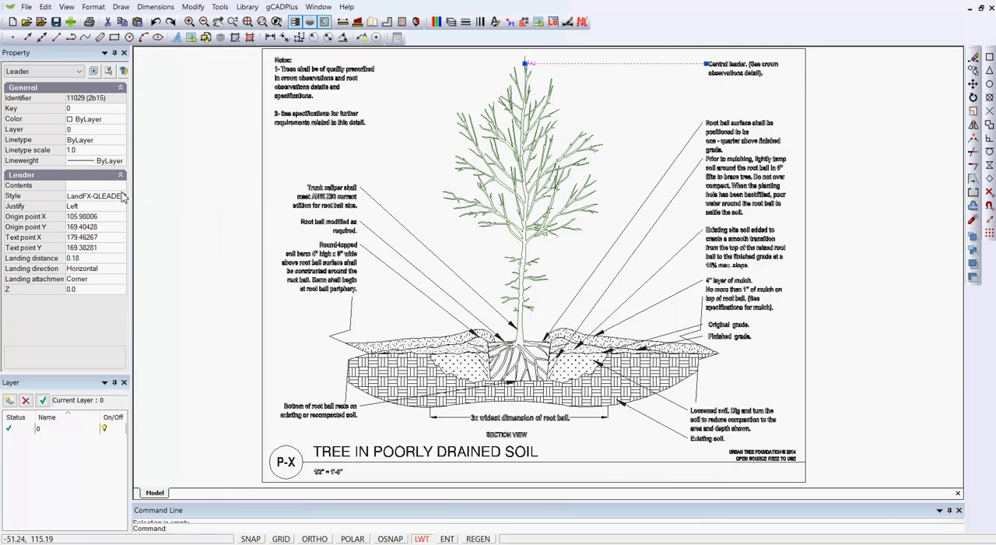
{"action": "left_click", "coordinate": [78, 187]}
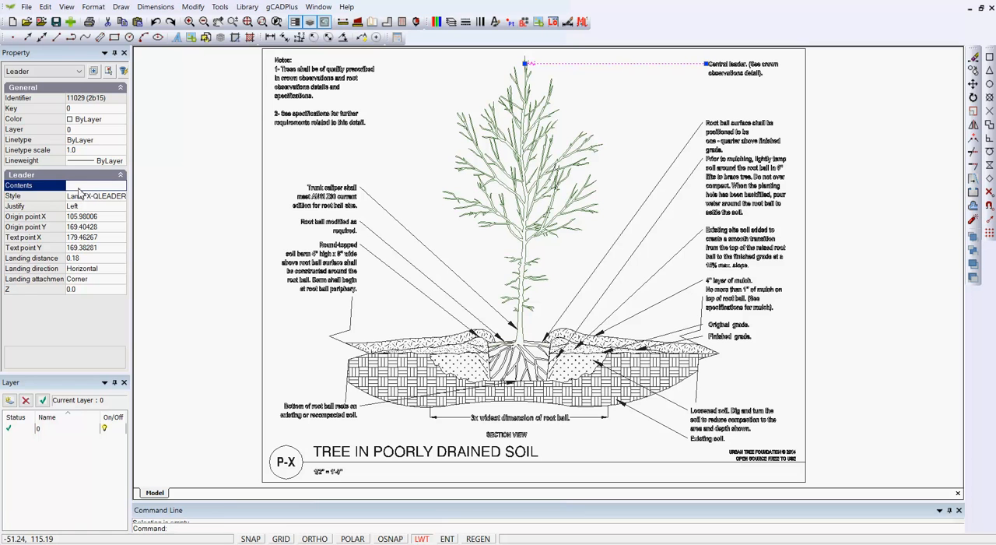
{"action": "key", "text": "Escape"}
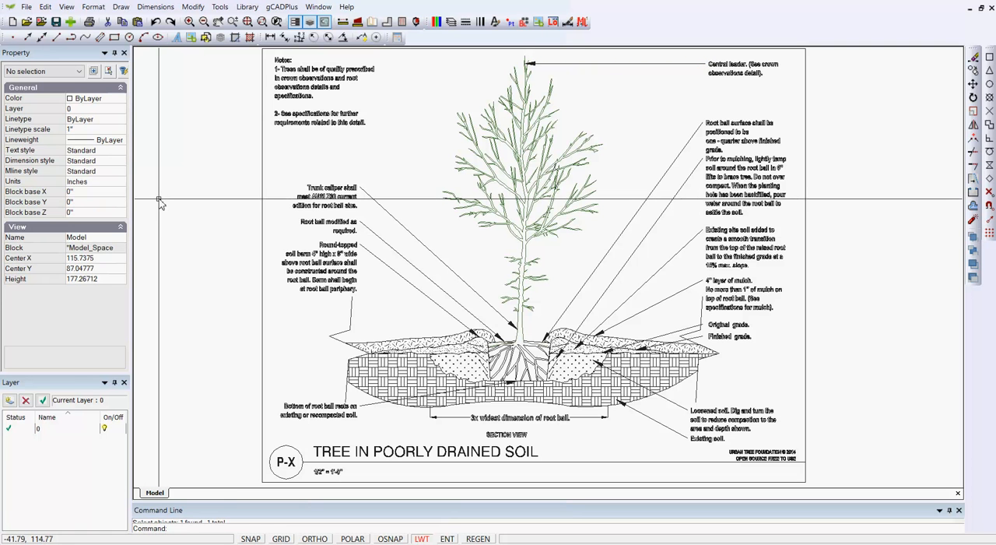
{"action": "left_click", "coordinate": [737, 67]}
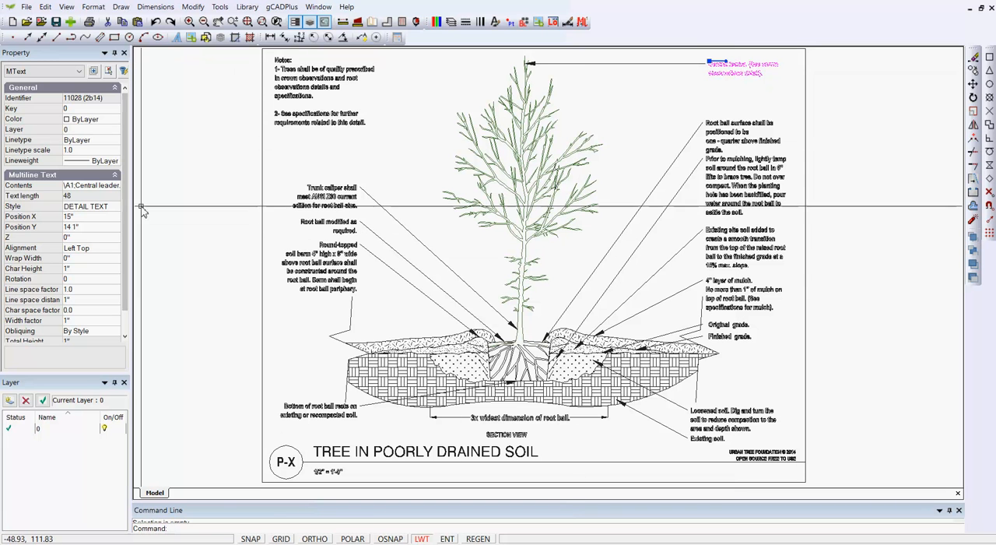
{"action": "key", "text": "Escape"}
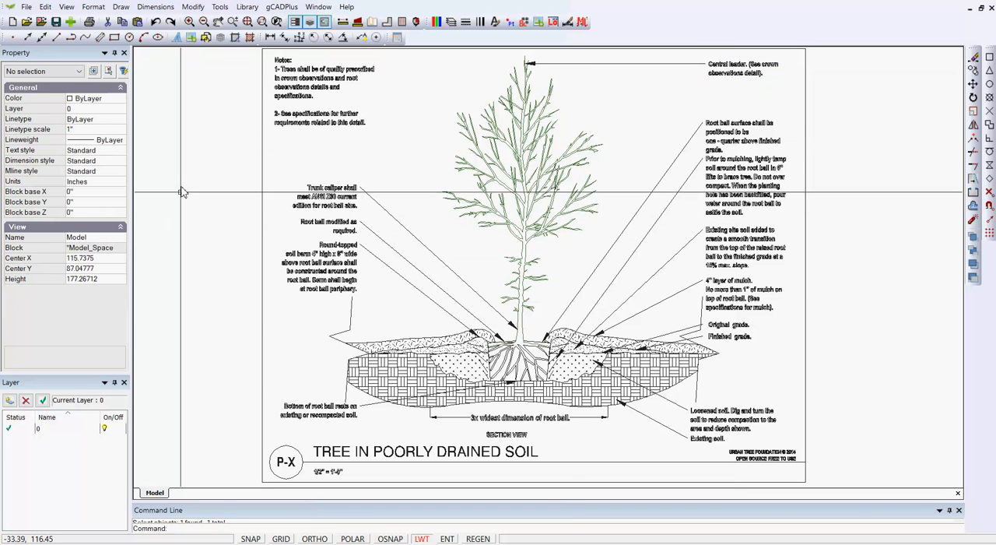
Review the fonts of the text styles defined in the drawing and leave the style list without changes.
{"action": "left_click", "coordinate": [94, 7]}
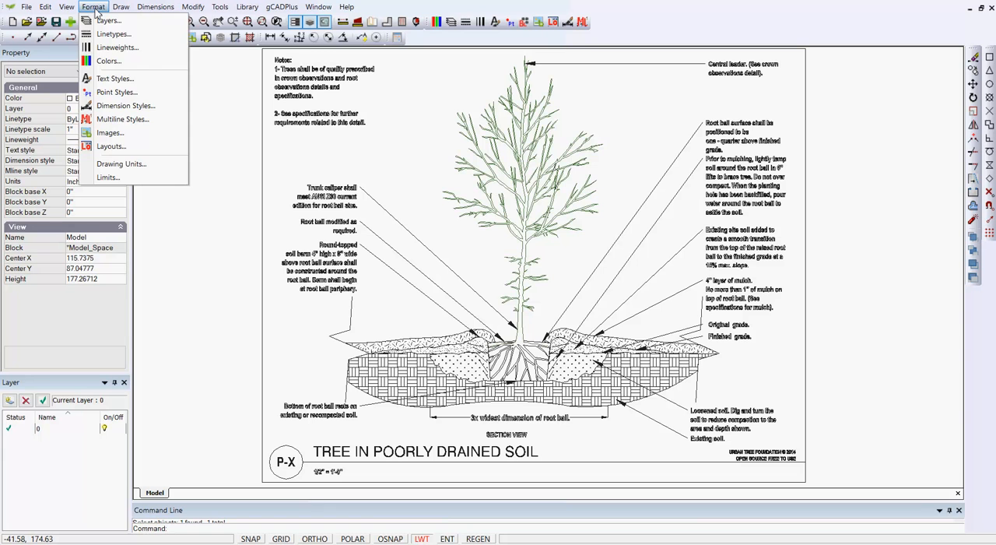
{"action": "left_click", "coordinate": [115, 79]}
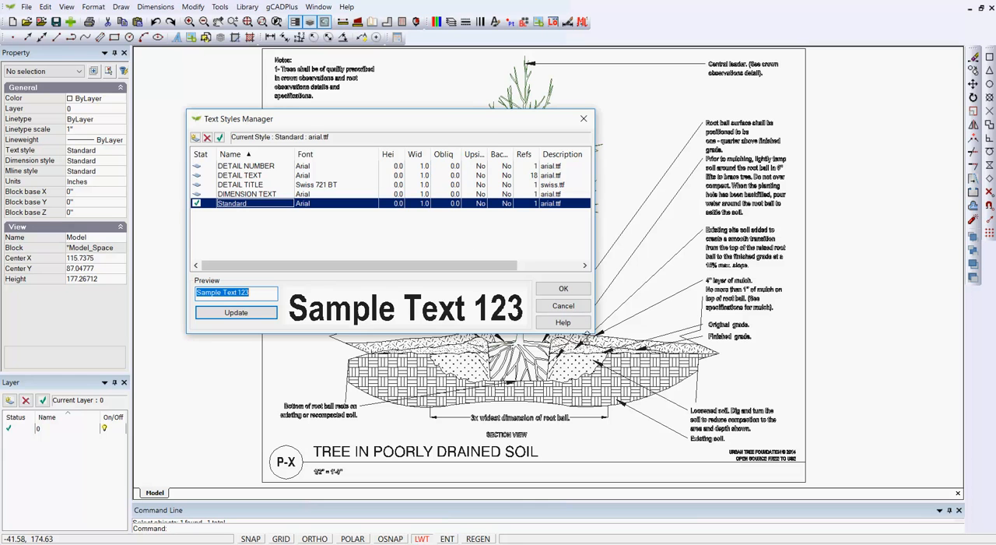
{"action": "left_click", "coordinate": [562, 307]}
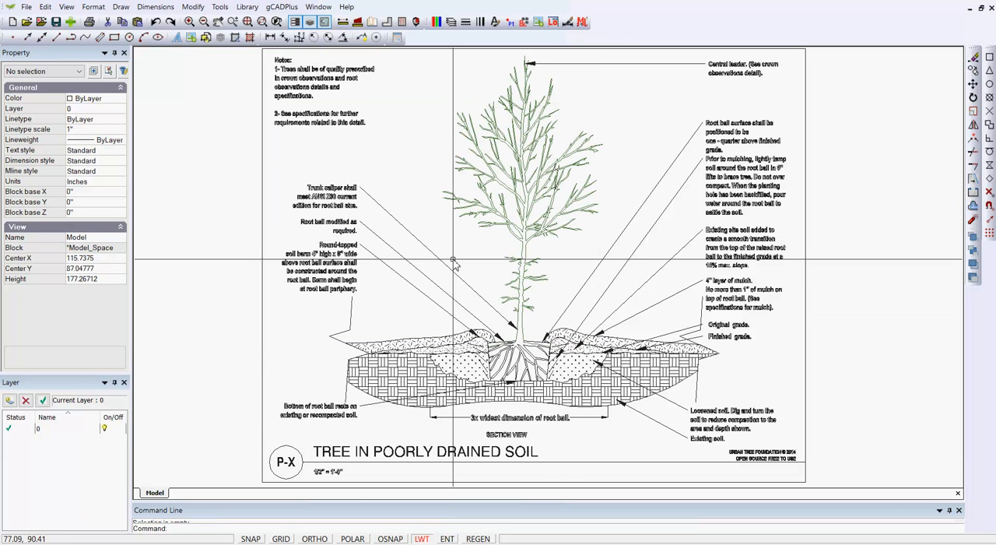